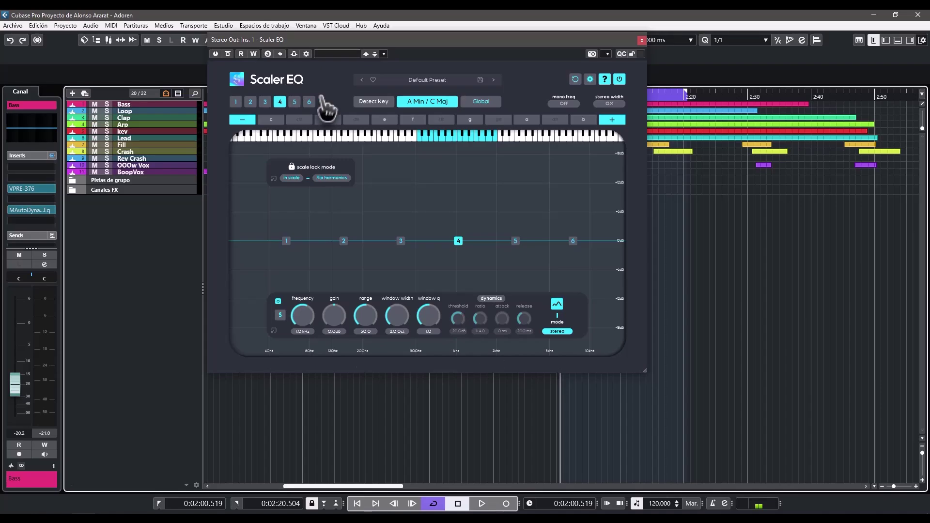
Check the plugin's About registration page, continue the evaluation, and enlarge the Scaler EQ window.
left_click(590, 80)
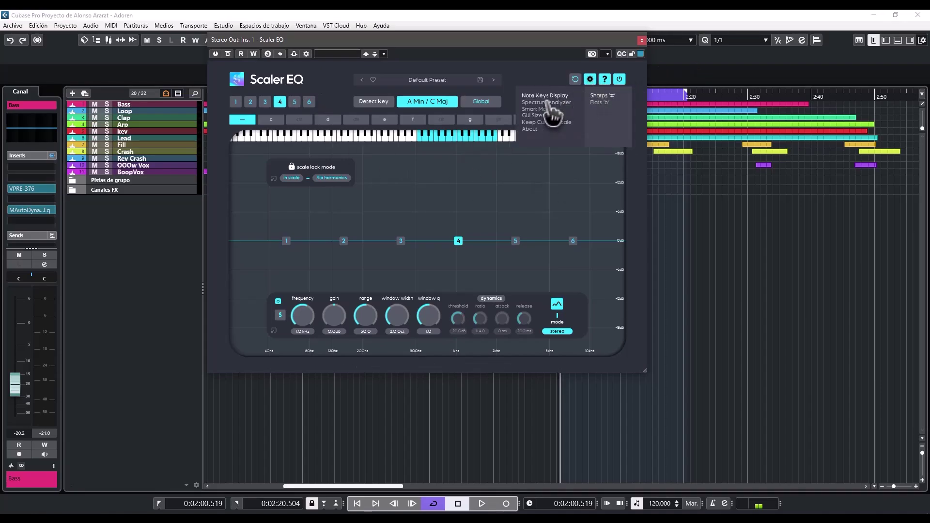
left_click(552, 114)
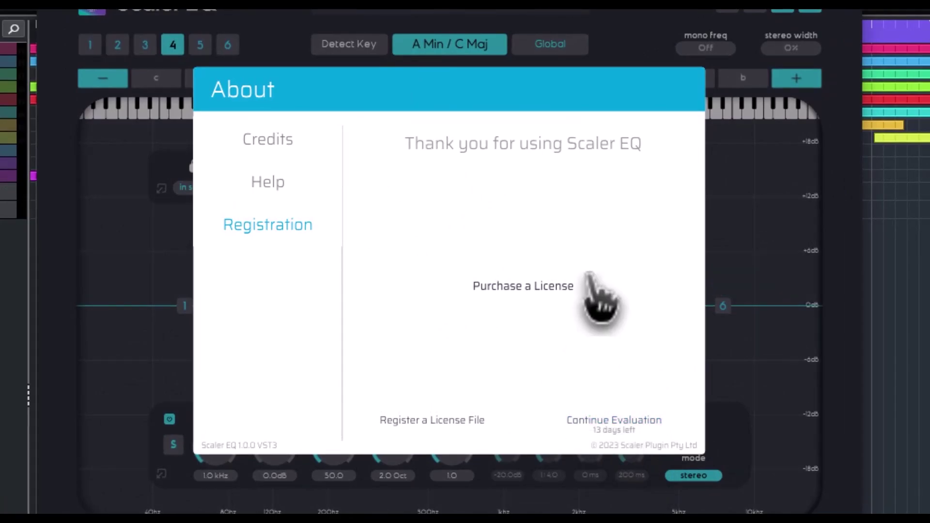
left_click(636, 423)
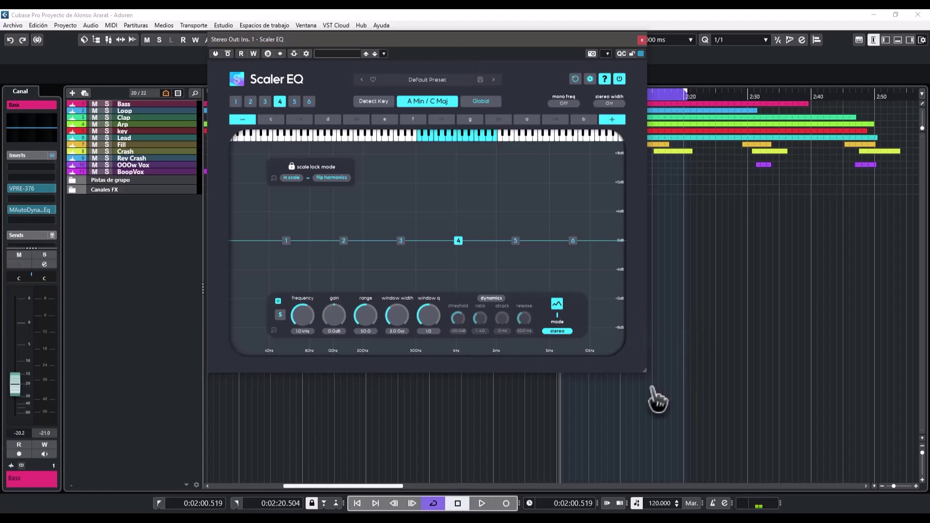
left_click_drag(643, 372, 799, 426)
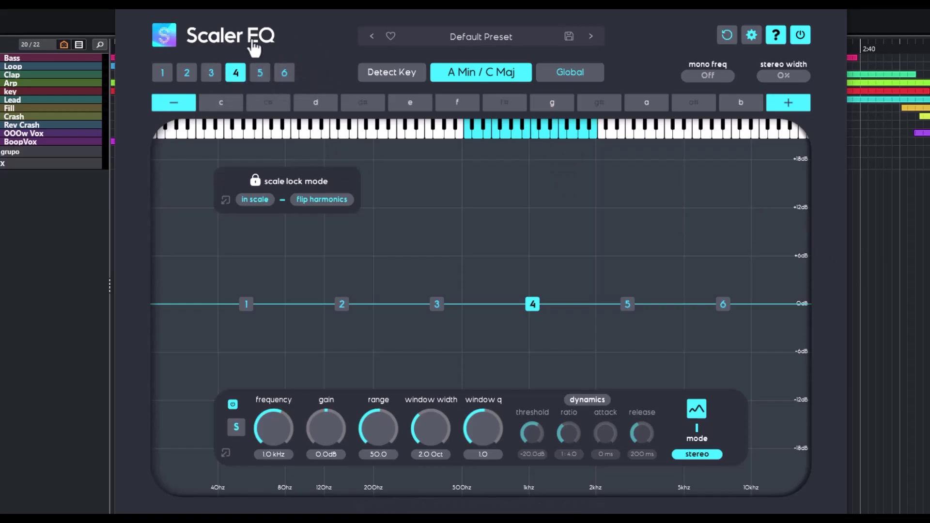
Mark the Keys presets E-Piano Wide Musical Cleanup (S) and Keys 1,4,5 Resonator (S) as favourites.
left_click(455, 46)
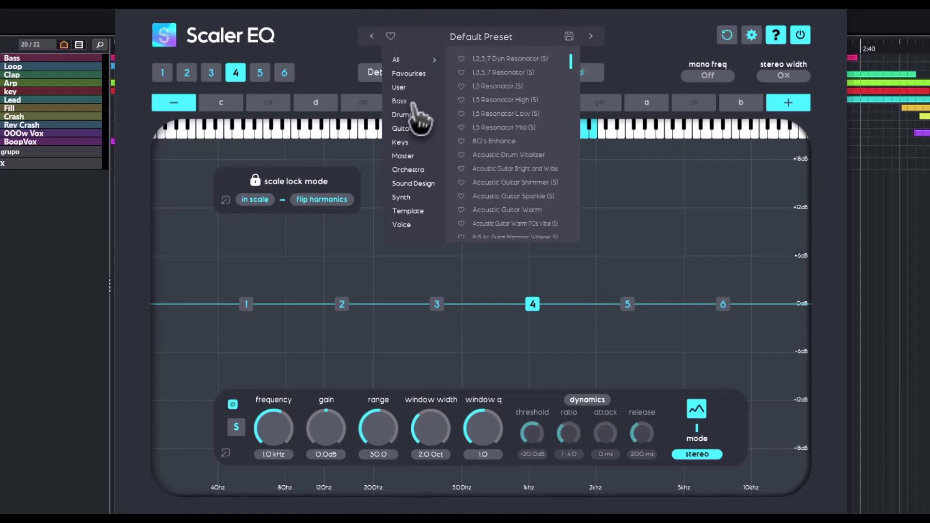
left_click(404, 143)
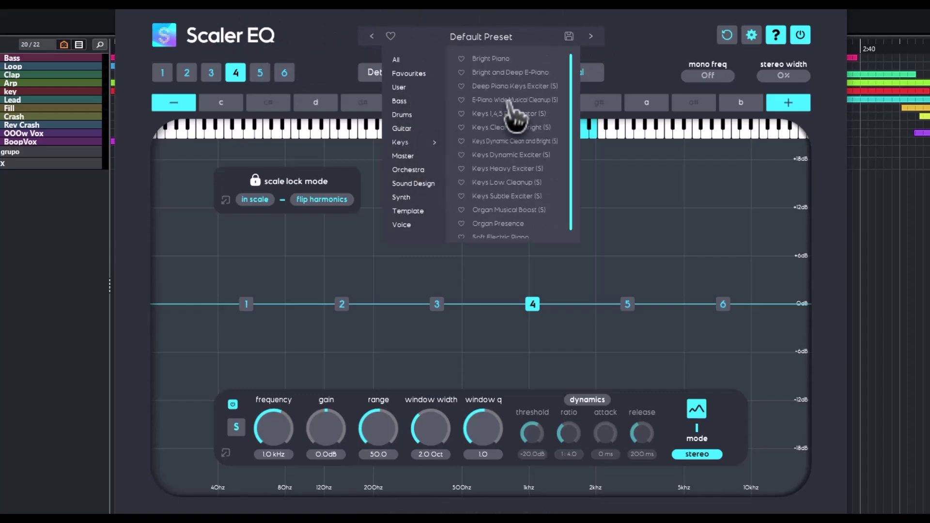
scroll(484, 130, "down", 1)
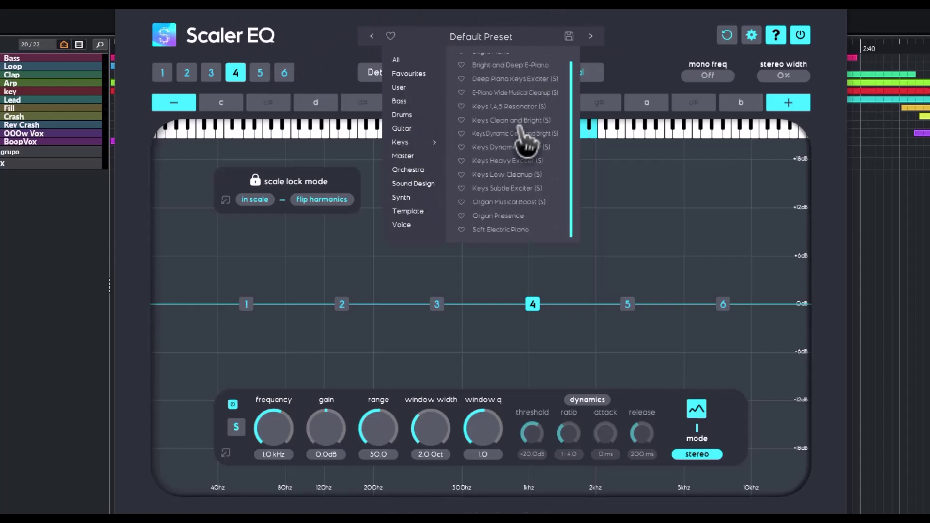
left_click(461, 92)
left_click(461, 106)
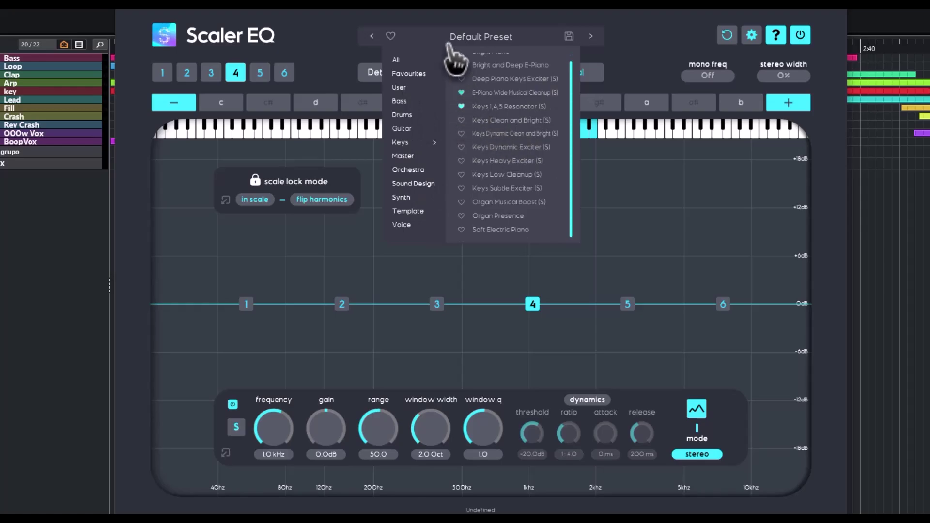
Remove both Keys presets from the Favourites list.
left_click(410, 74)
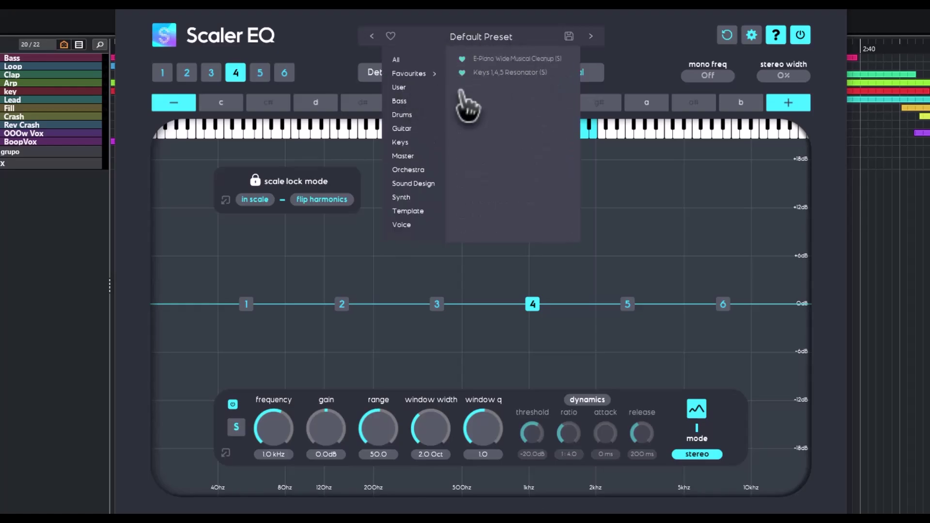
left_click(461, 73)
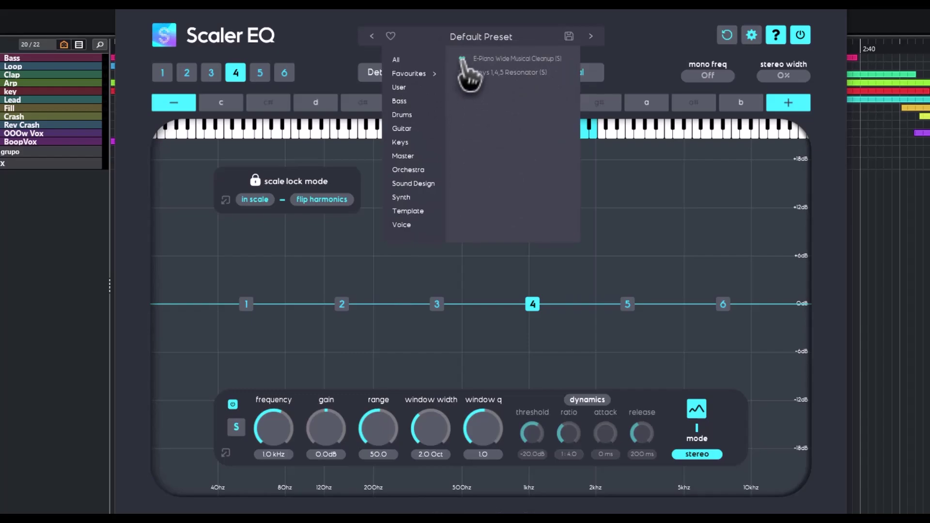
left_click(461, 58)
Mark the Default Preset as a favourite.
left_click(391, 36)
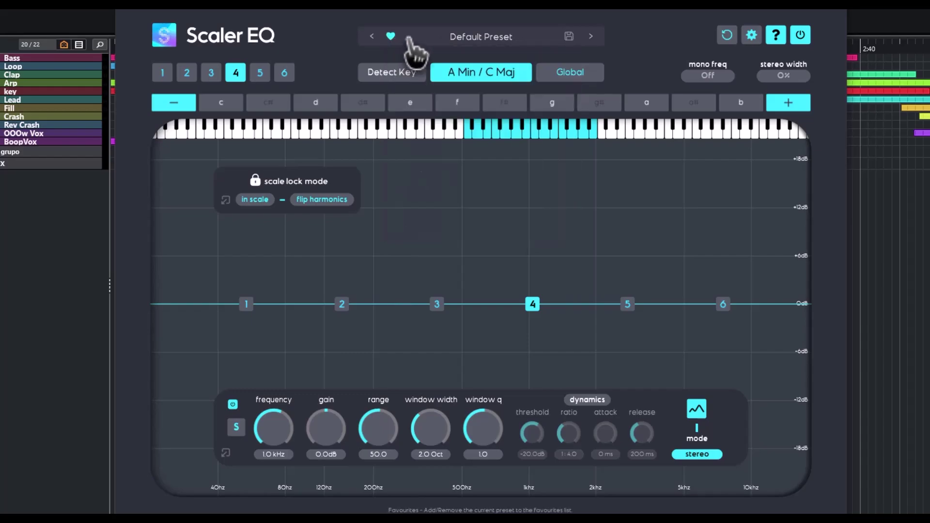
left_click(509, 39)
left_click(506, 39)
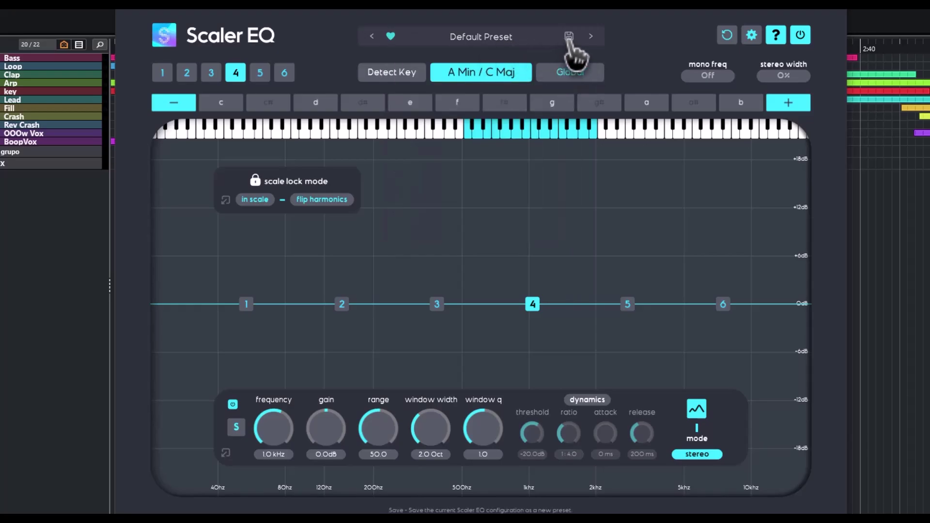
Step forward and back through neighbouring presets and reset the plugin to the Default Preset.
left_click(591, 36)
left_click(591, 37)
left_click(591, 37)
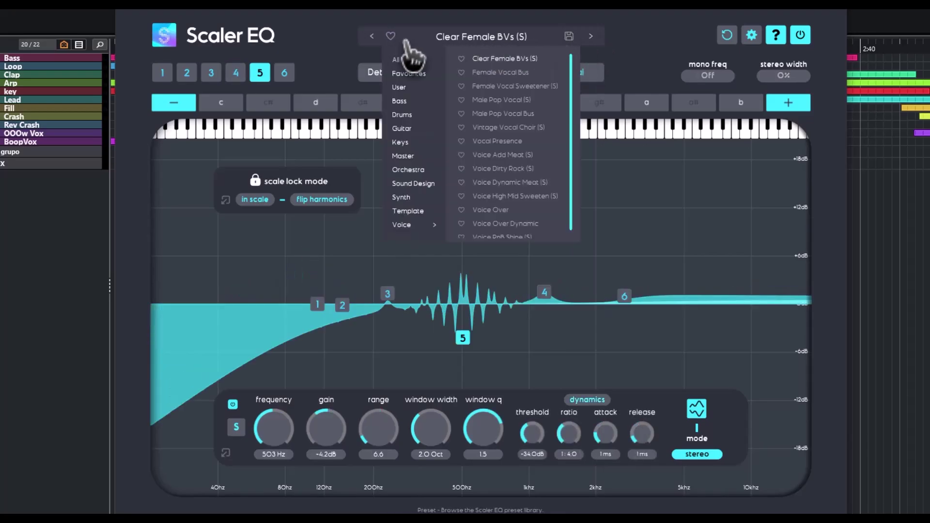
left_click(373, 36)
left_click(591, 36)
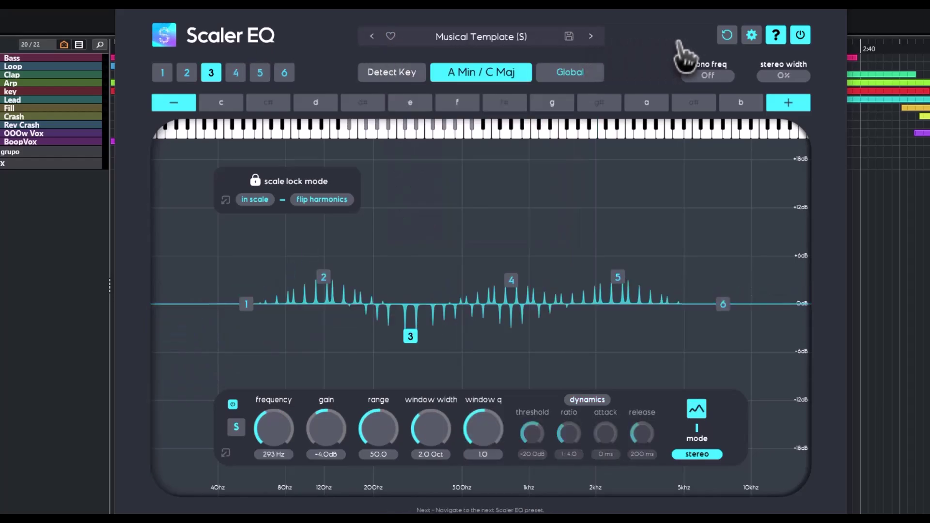
left_click(726, 35)
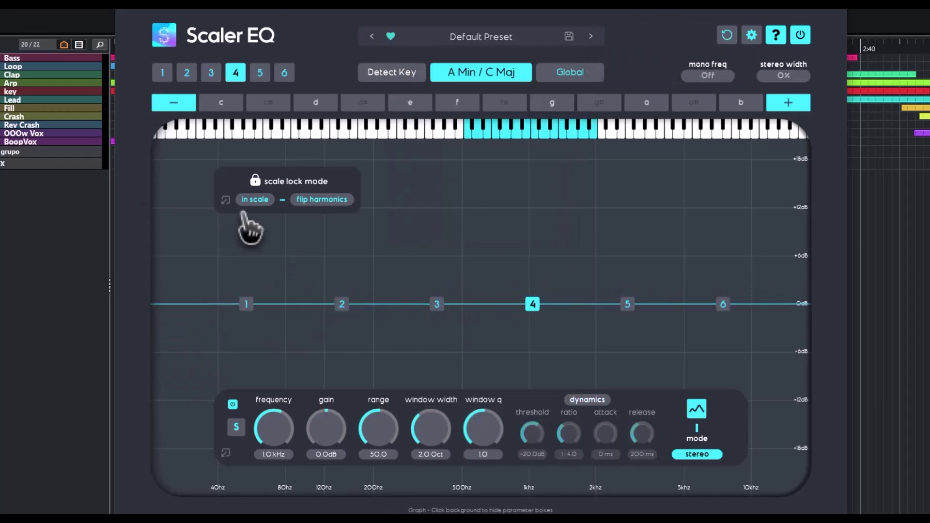
View the plugin's settings options, and switch the bypass on and back off.
left_click(751, 37)
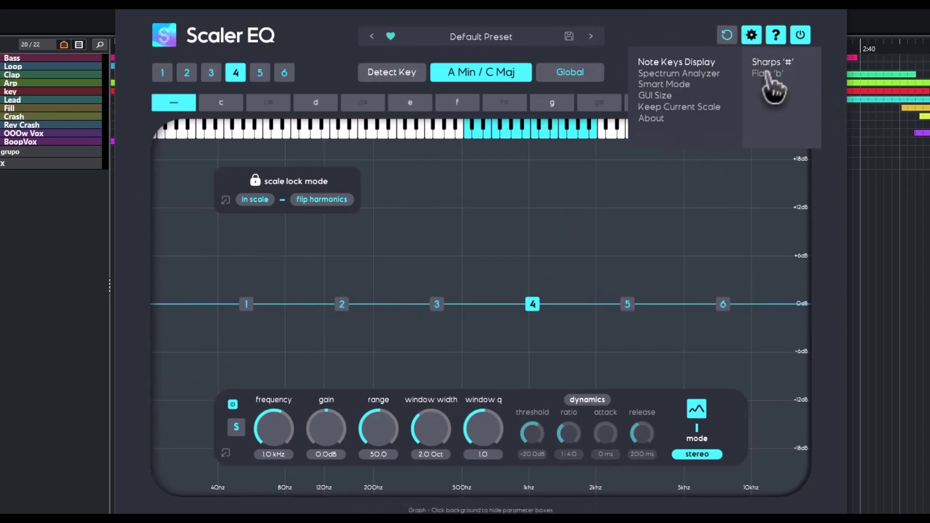
left_click(755, 39)
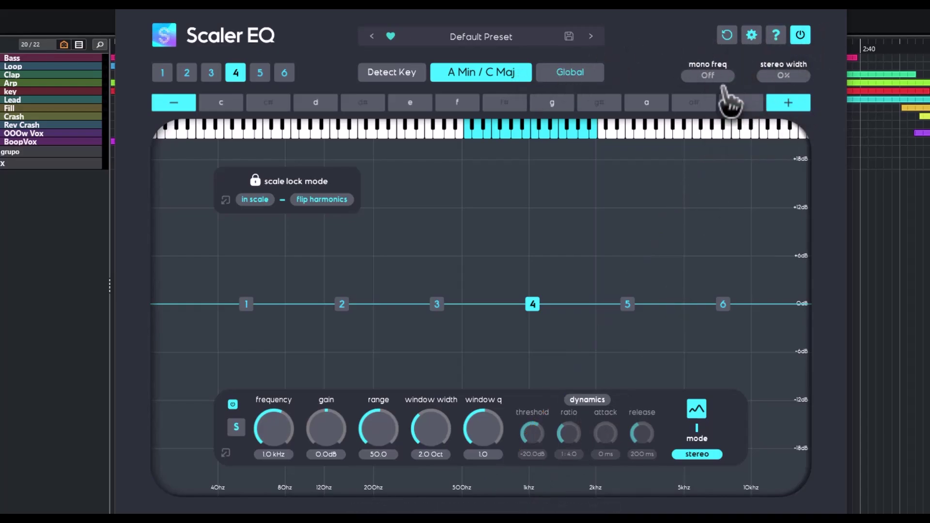
left_click(801, 37)
left_click(804, 40)
left_click(805, 40)
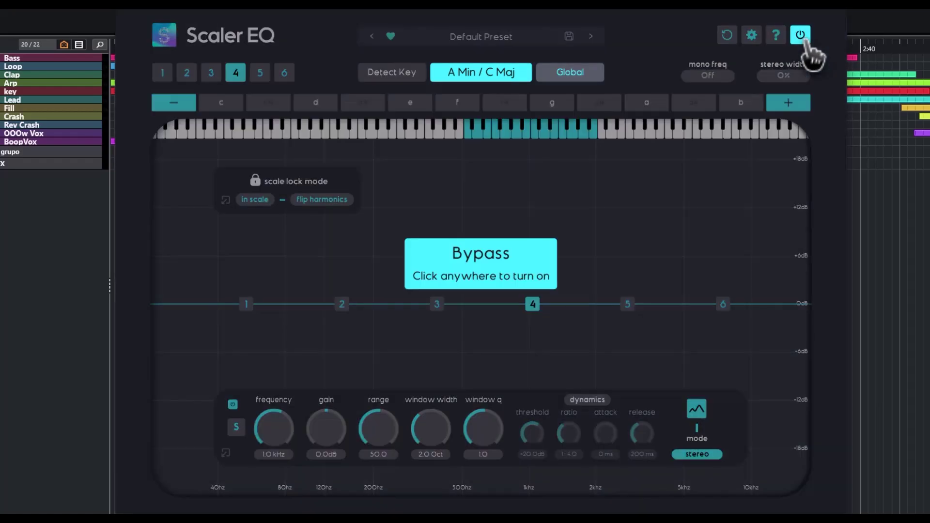
left_click(805, 40)
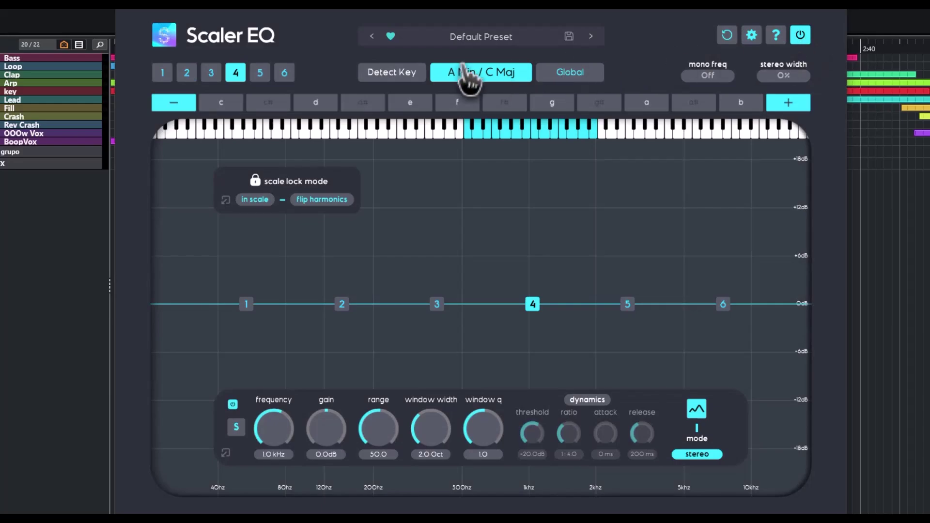
Select several EQ bands in turn to examine their parameters, ending on band 5.
left_click(163, 73)
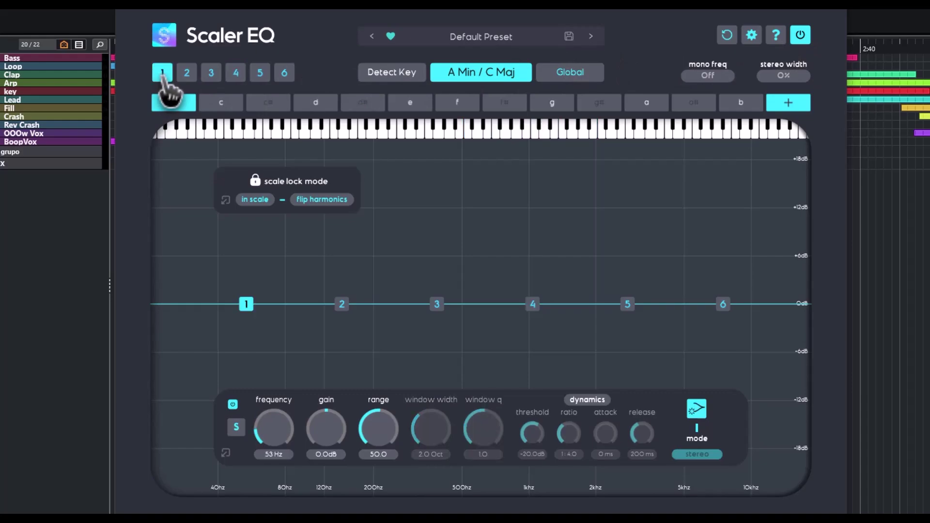
left_click(187, 73)
left_click(285, 80)
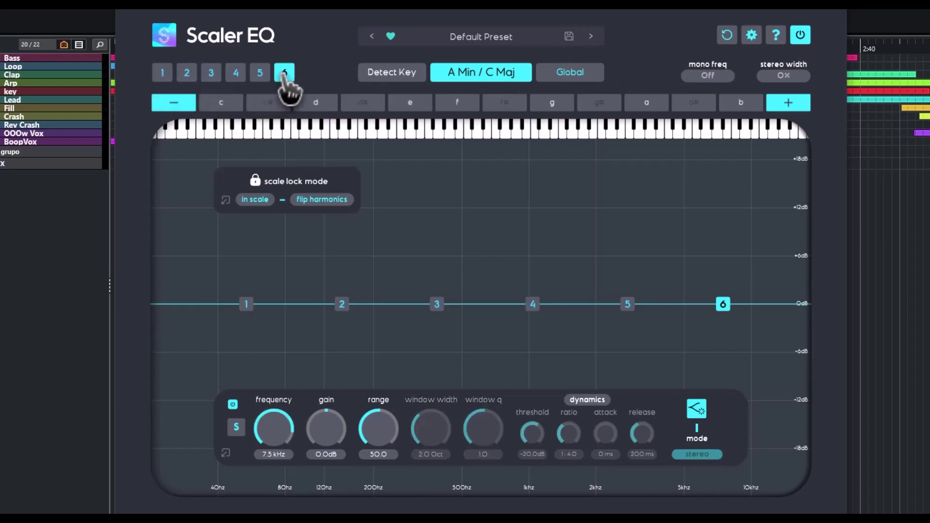
left_click(262, 79)
left_click(212, 74)
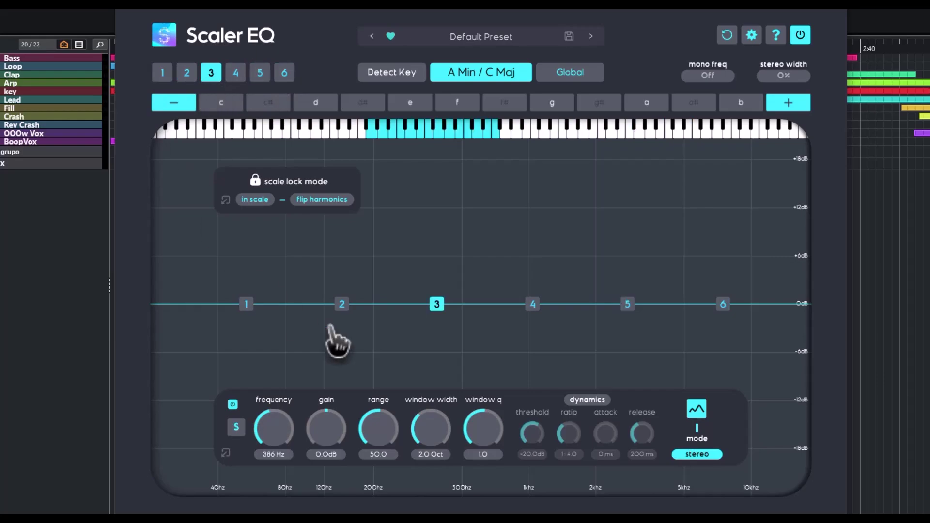
left_click(532, 304)
left_click(627, 304)
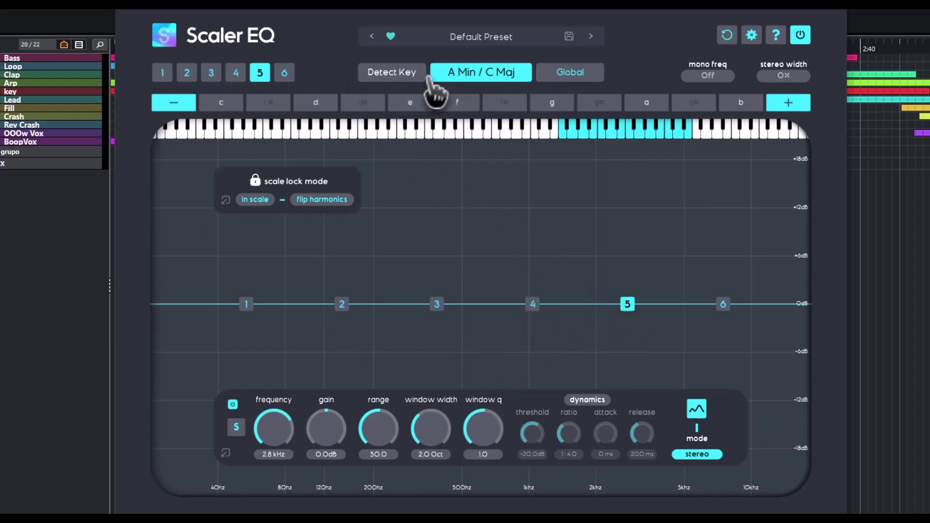
View the available keys and scale types, and start and stop the automatic key detection.
left_click(488, 78)
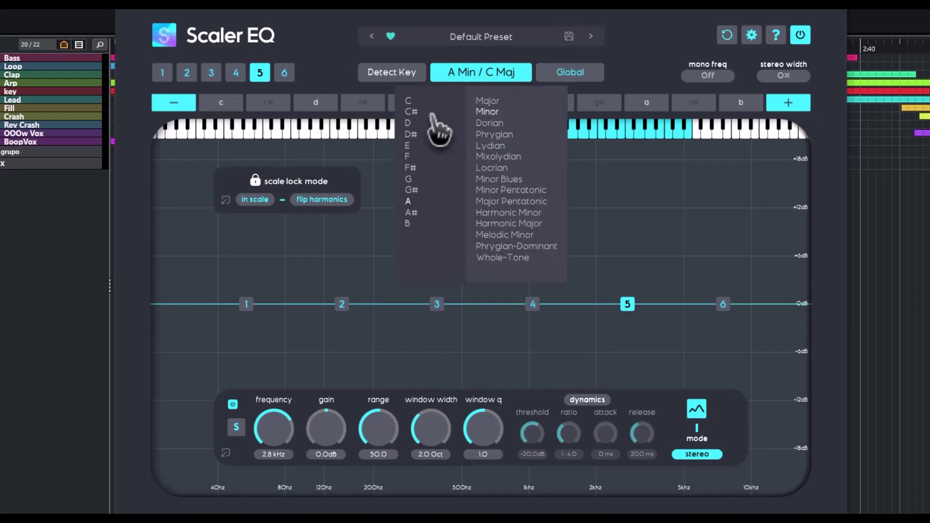
left_click(529, 74)
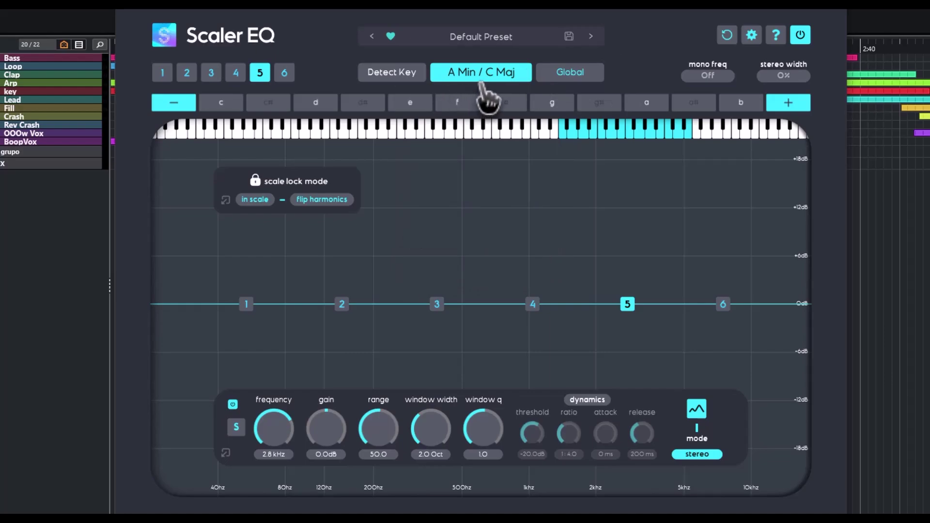
left_click(386, 76)
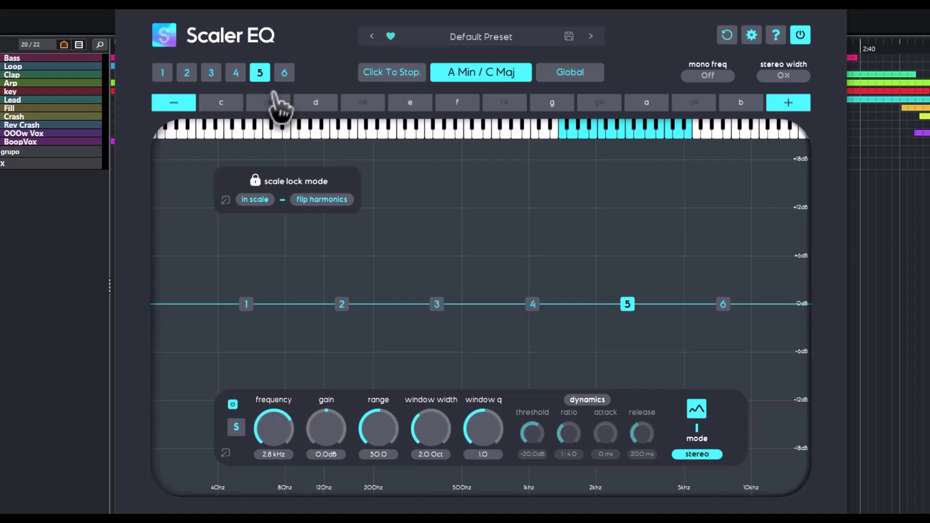
left_click(392, 73)
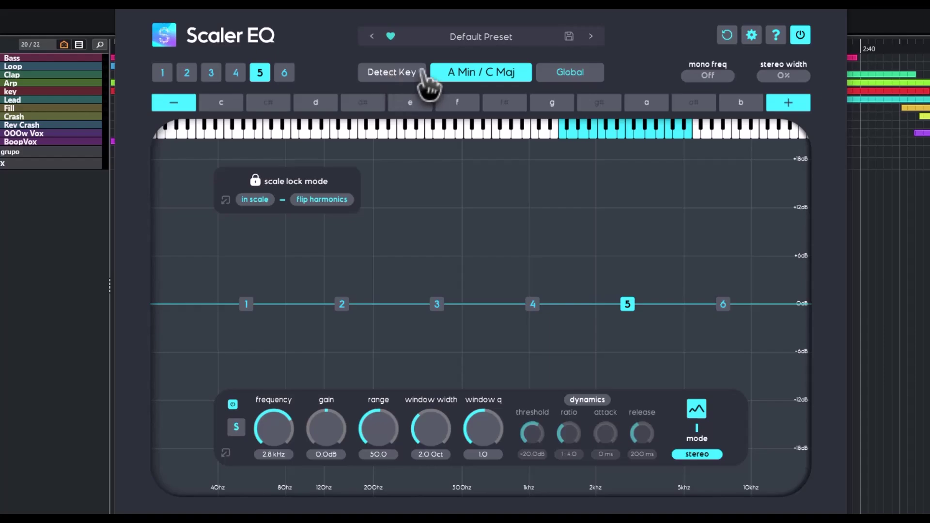
Turn off the Global scale setting.
left_click(575, 77)
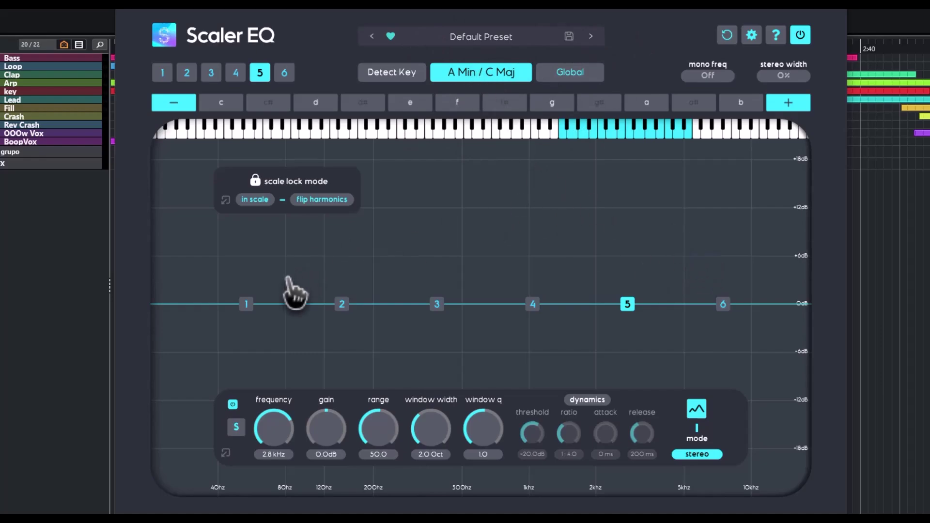
left_click(561, 80)
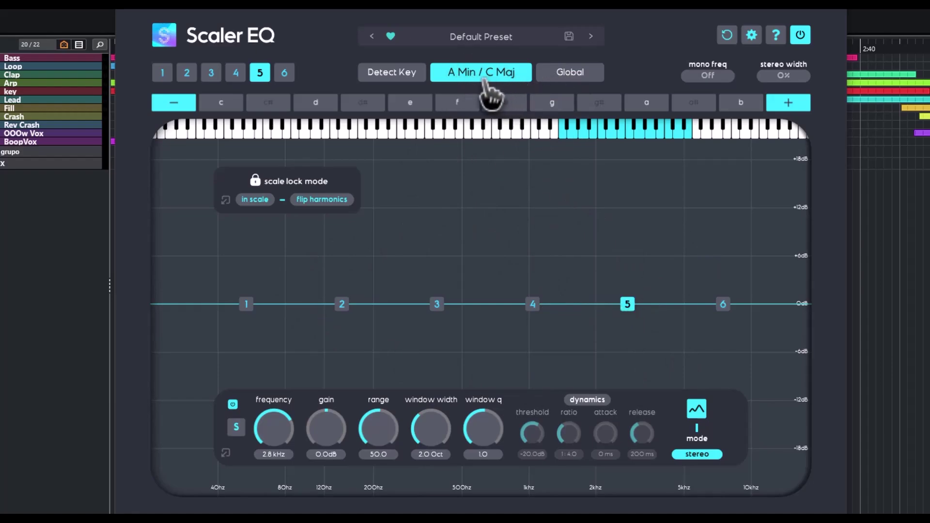
Try mono frequencies of 53 Hz and 158 Hz, reset the mono frequency to Off, and test the stereo width control.
left_click_drag(713, 76, 705, 40)
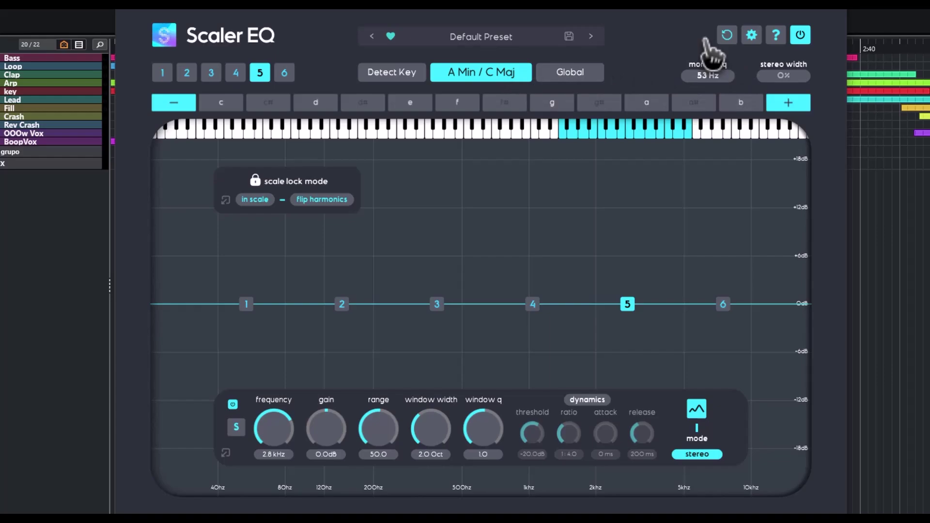
left_click_drag(712, 48, 707, 18)
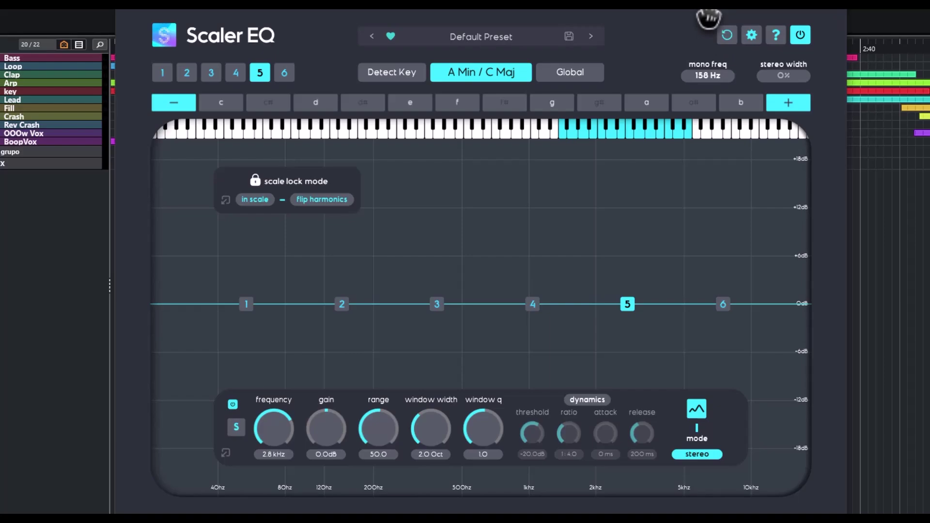
double_click(708, 77)
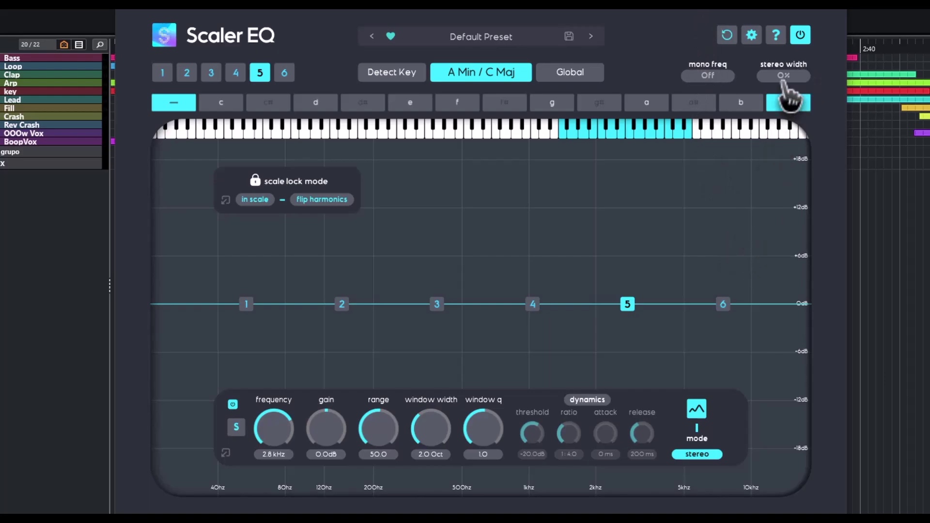
mouse_move(782, 79)
left_mouse_down()
mouse_move(814, 11)
mouse_move(784, 204)
mouse_move(777, 135)
mouse_move(785, 80)
left_mouse_up()
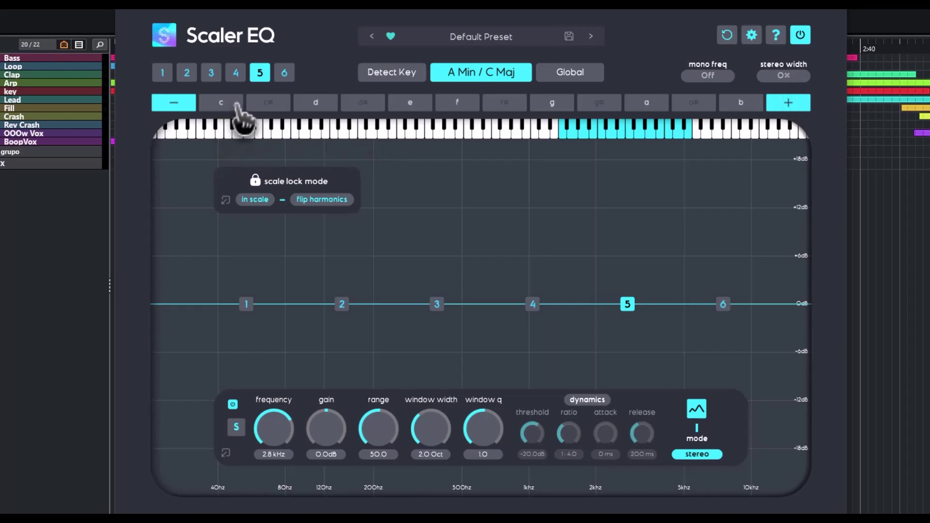
Customize the A Min / C Maj scale by enabling C# and disabling D and F.
left_click(268, 103)
left_click(316, 103)
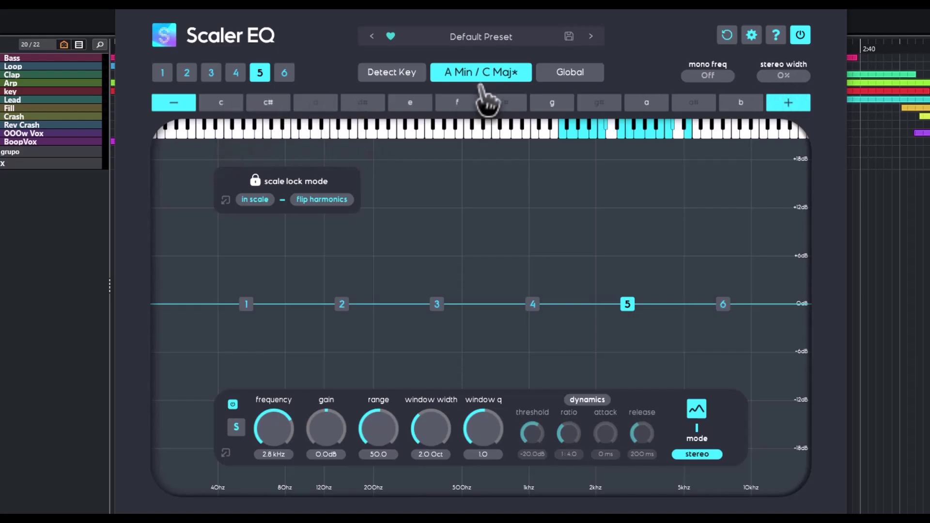
left_click(411, 104)
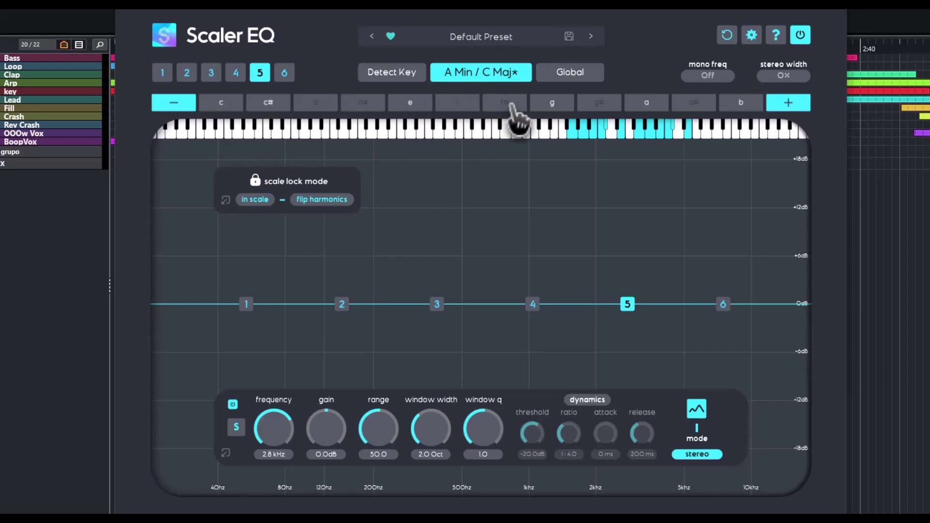
Toggle the F# and D notes in the customized scale, and set the scale to E Minor.
left_click(504, 102)
left_click(316, 102)
left_click(462, 74)
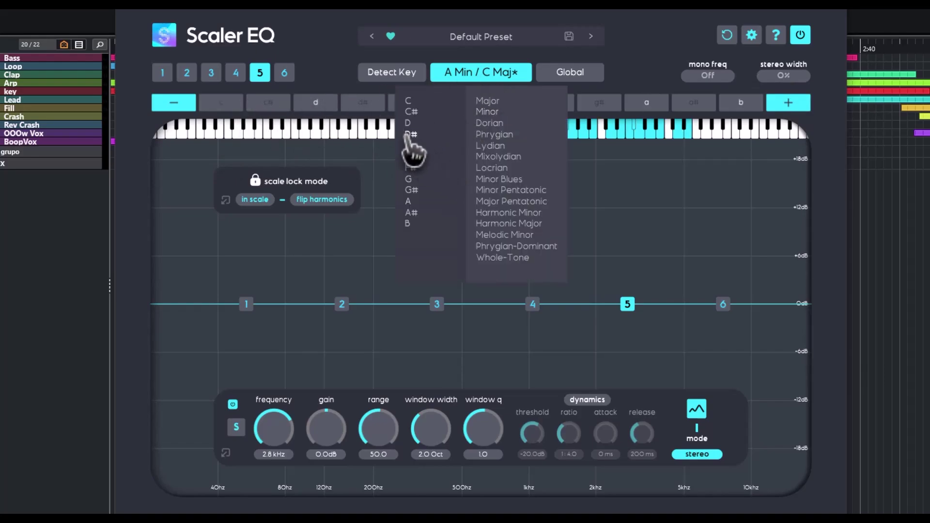
left_click(435, 146)
left_click(489, 112)
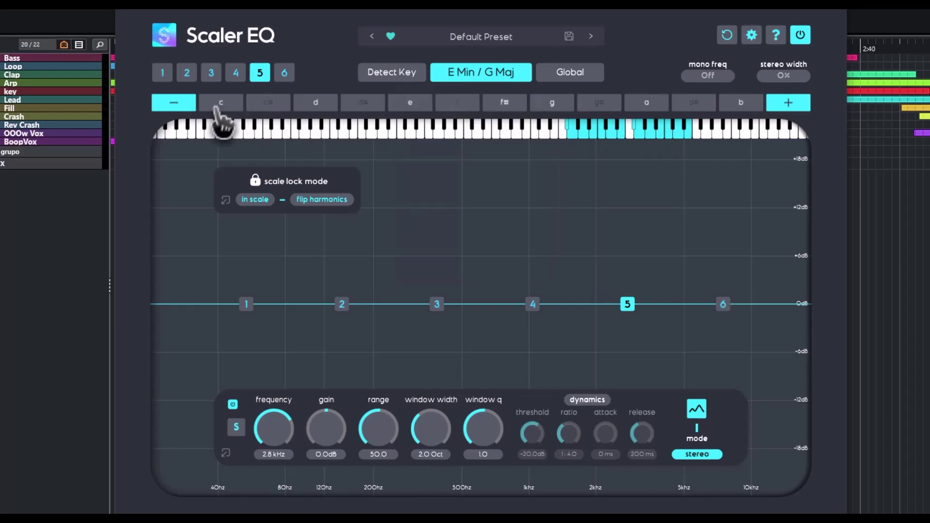
Set the scale to C Major, and change it to C Minor.
left_click(457, 77)
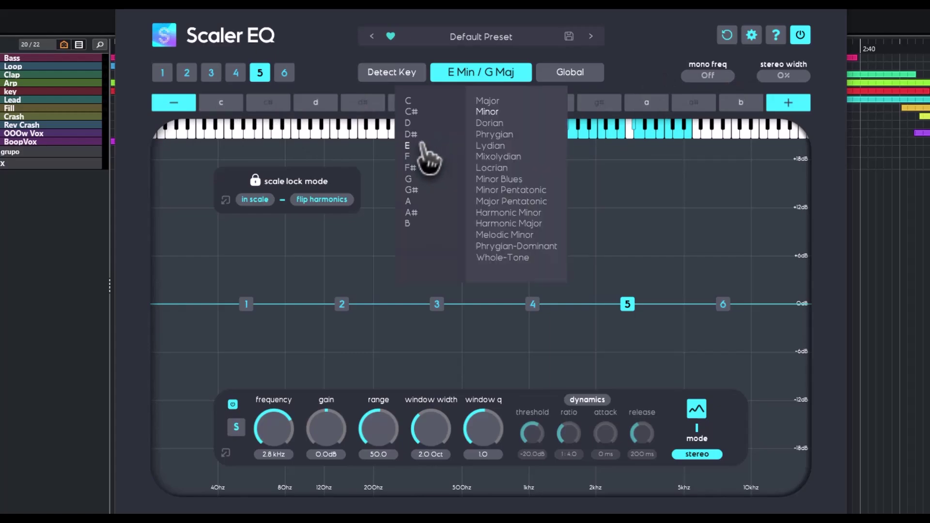
left_click(411, 101)
left_click(481, 101)
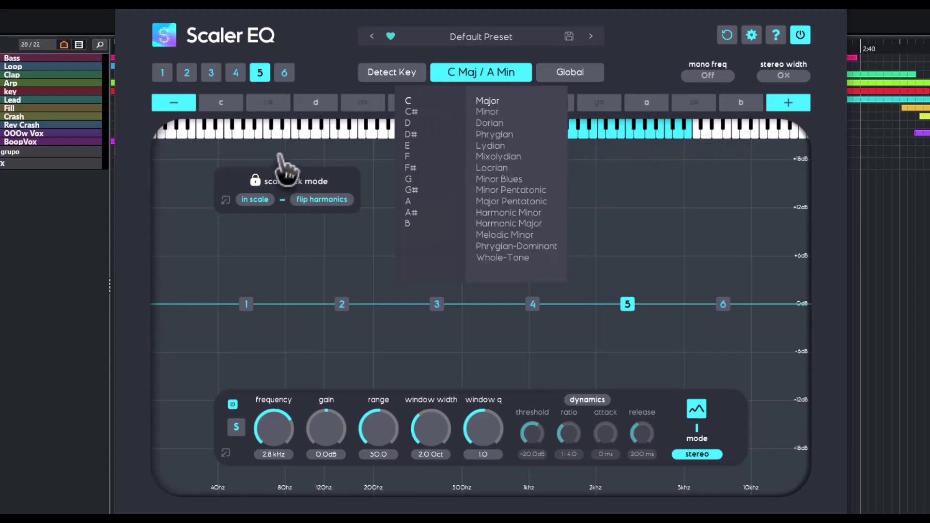
left_click(487, 112)
left_click(619, 87)
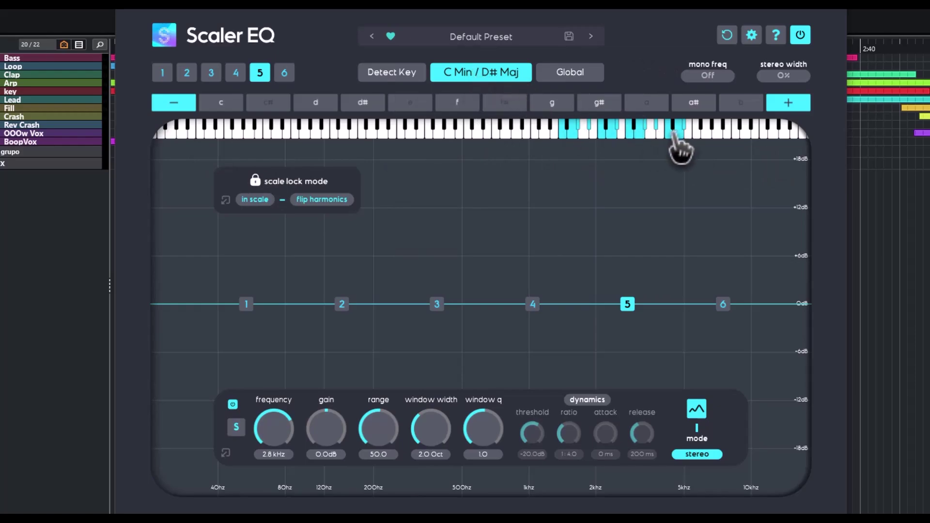
Lower bands 1 and 2 on the EQ curve, and raise band 3 to about 447 Hz and +9.5 dB.
left_click_drag(245, 305, 250, 306)
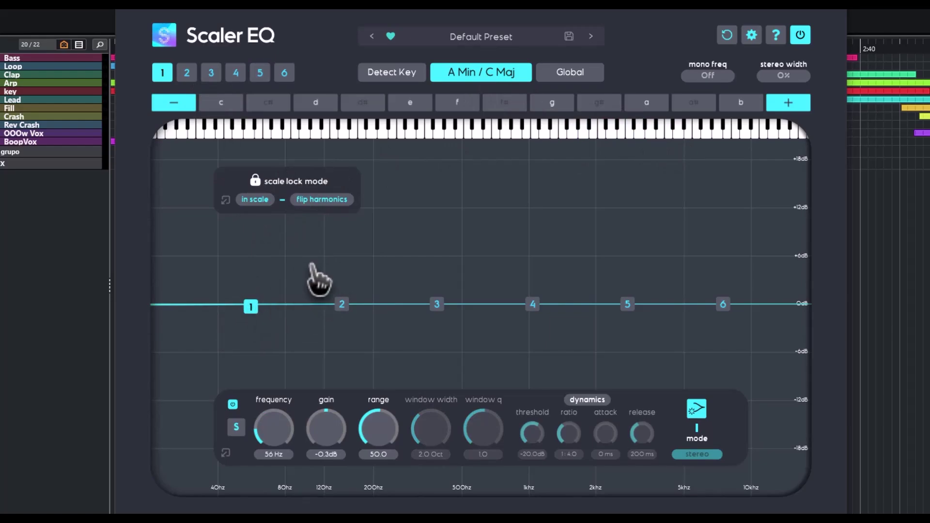
left_click_drag(313, 271, 458, 245)
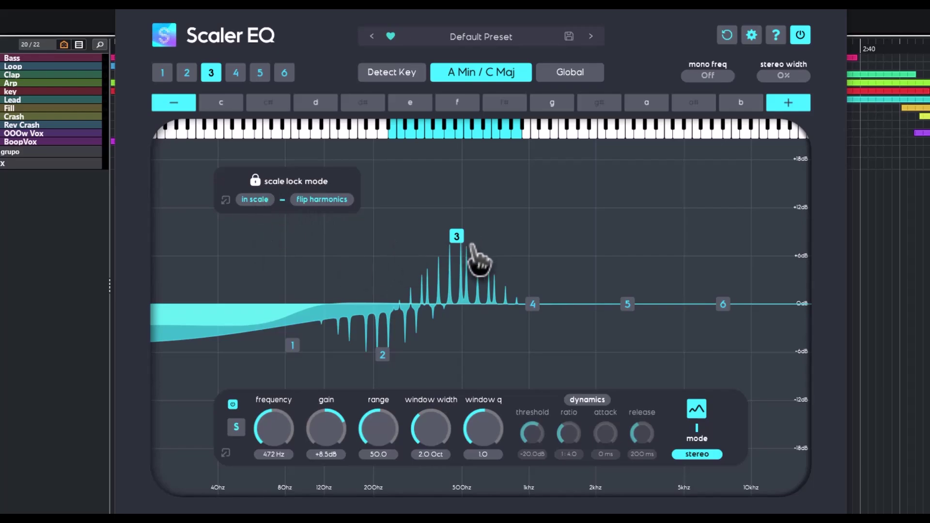
left_click_drag(456, 235, 452, 228)
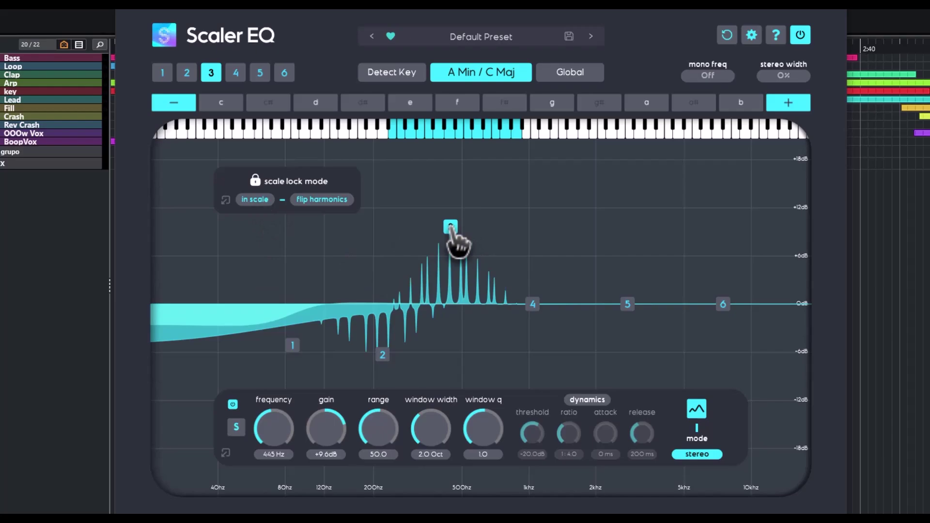
left_click_drag(450, 227, 450, 228)
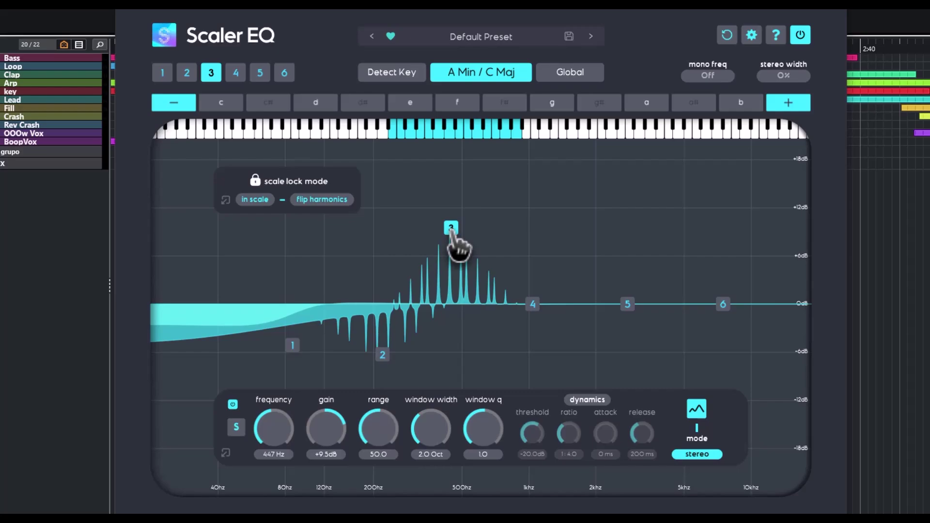
Try the High Shelf, Low Shelf and High Cut filter types on band 3, and restore Harmonic Peak.
left_click(696, 409)
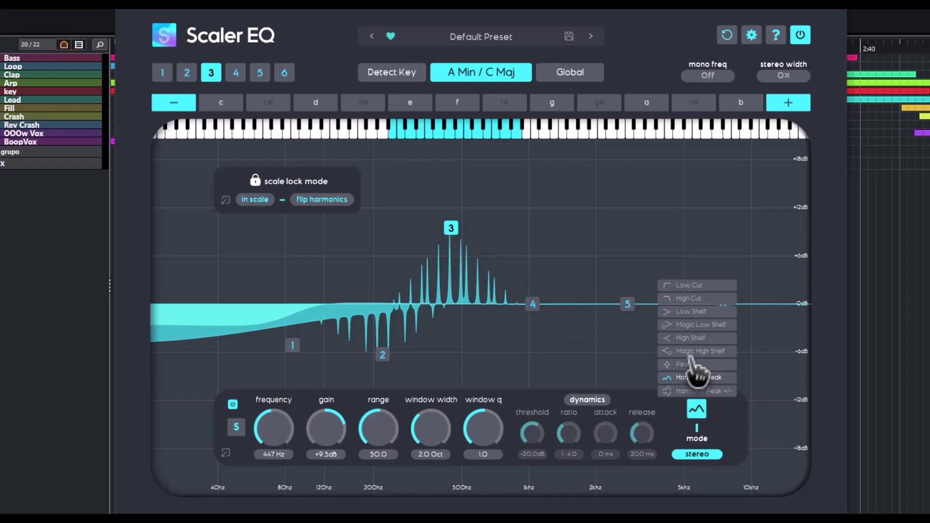
left_click(688, 339)
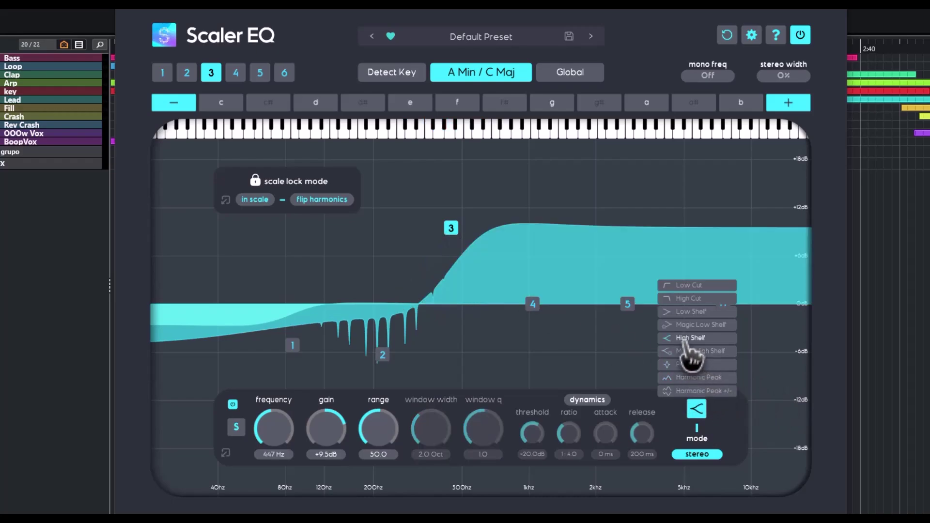
left_click(692, 312)
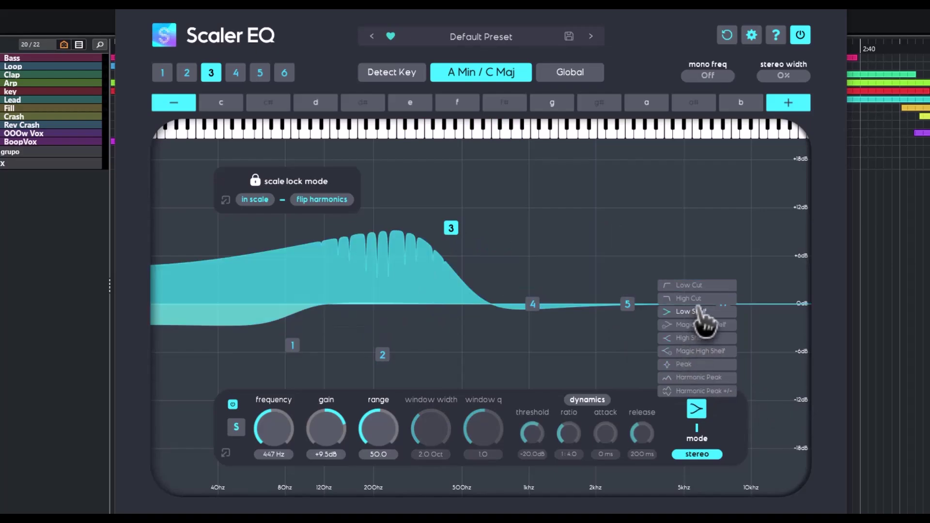
left_click(694, 299)
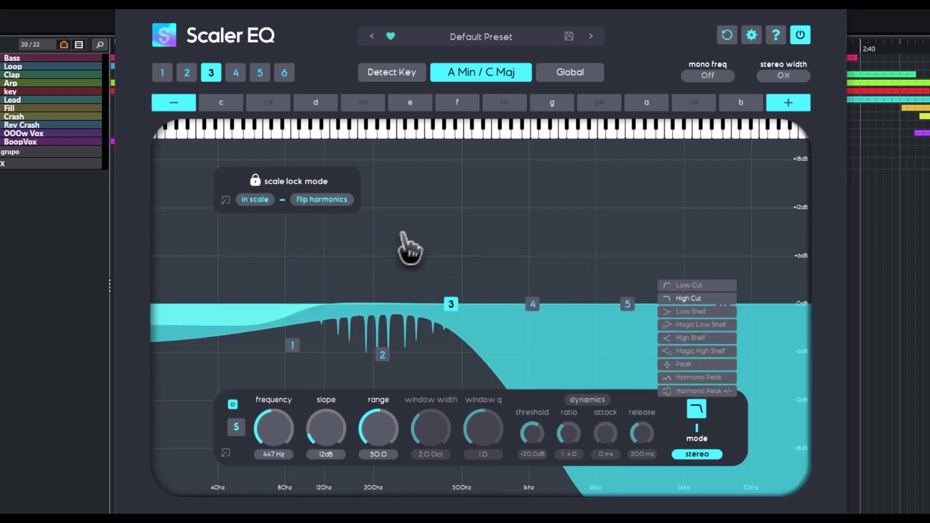
left_click(692, 378)
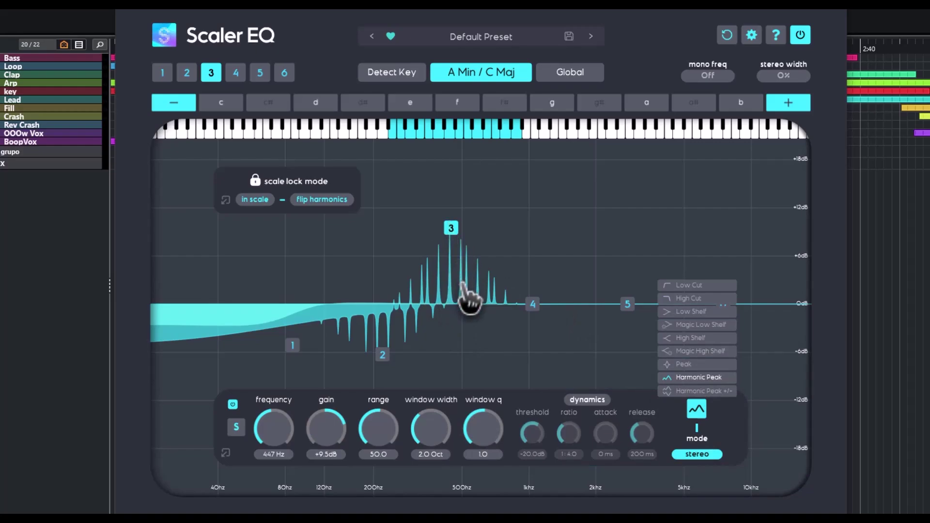
left_click(697, 412)
Try turning flip harmonics and in scale off and on, and move band 3 to about 515 Hz and +8.7 dB.
left_click_drag(442, 263, 431, 238)
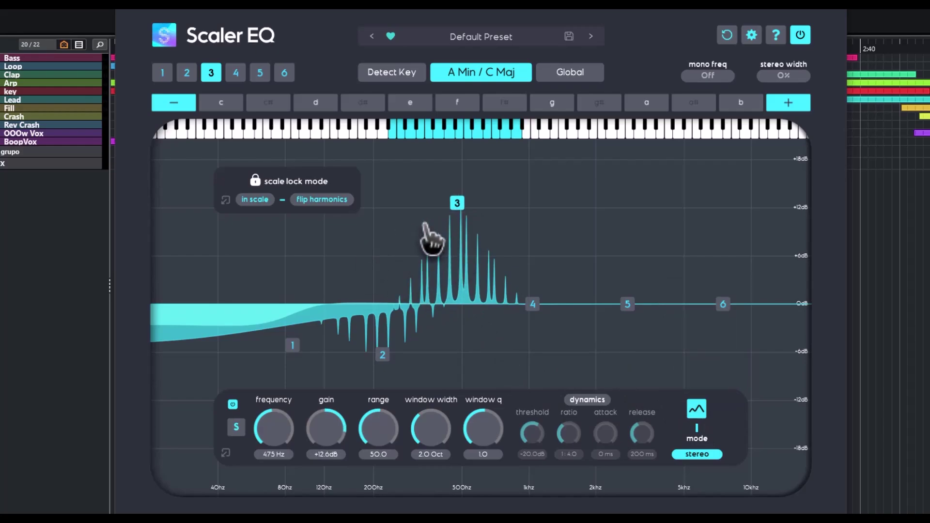
left_click(313, 201)
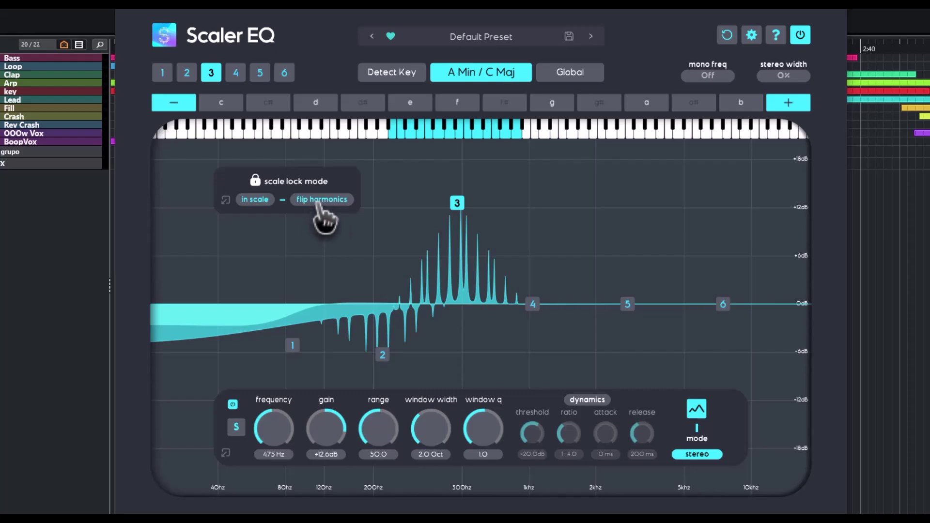
left_click(321, 204)
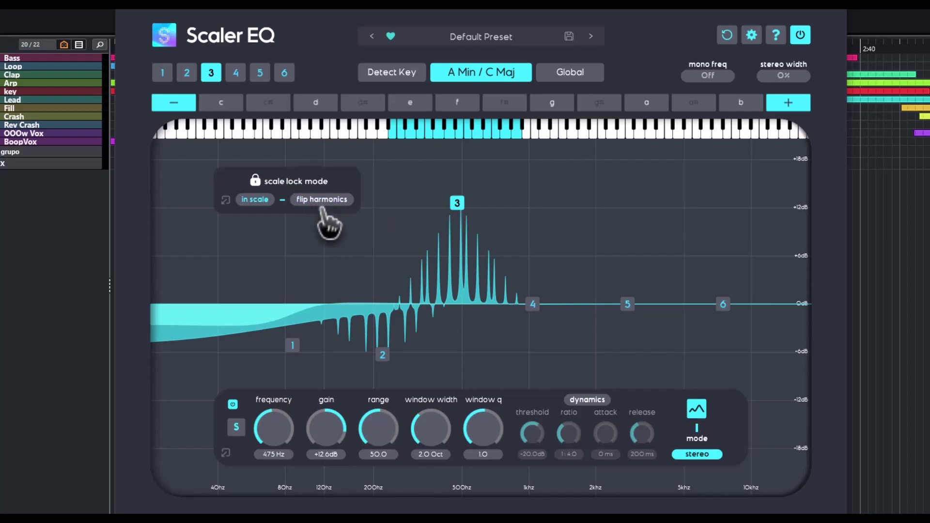
left_click(253, 202)
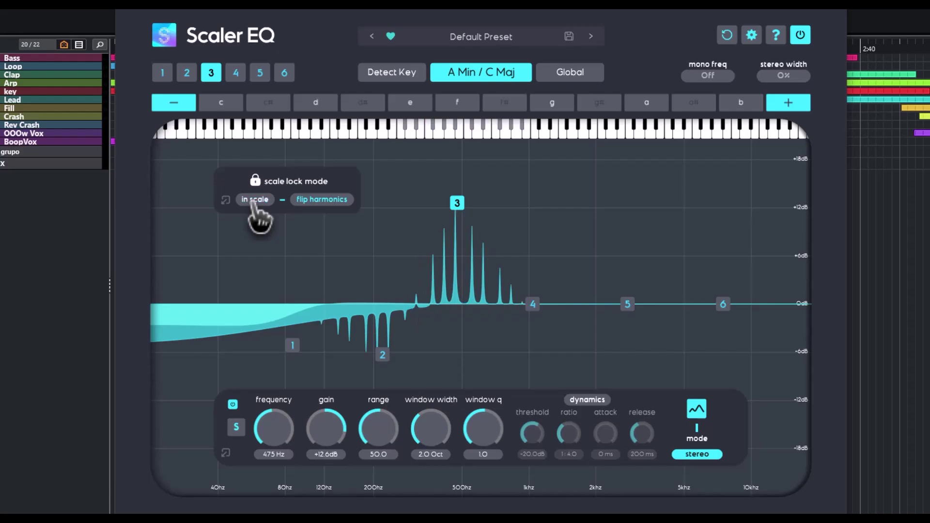
left_click(257, 208)
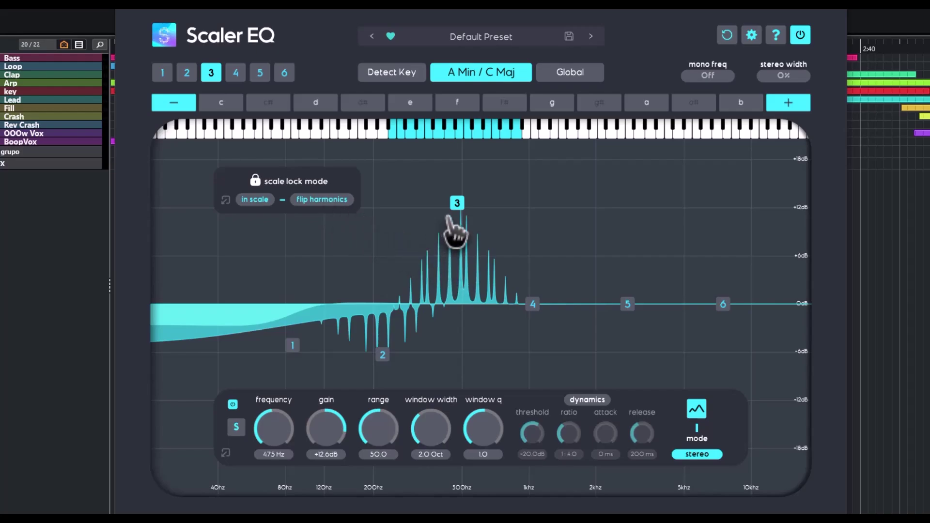
left_click_drag(461, 224, 468, 256)
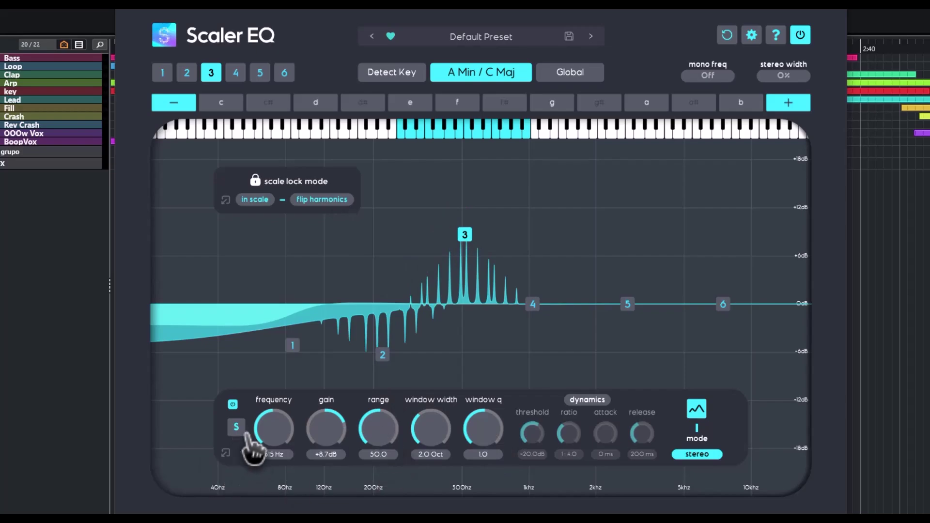
Bypass and re-enable band 3, and collapse and expand its parameter controls.
left_click(232, 404)
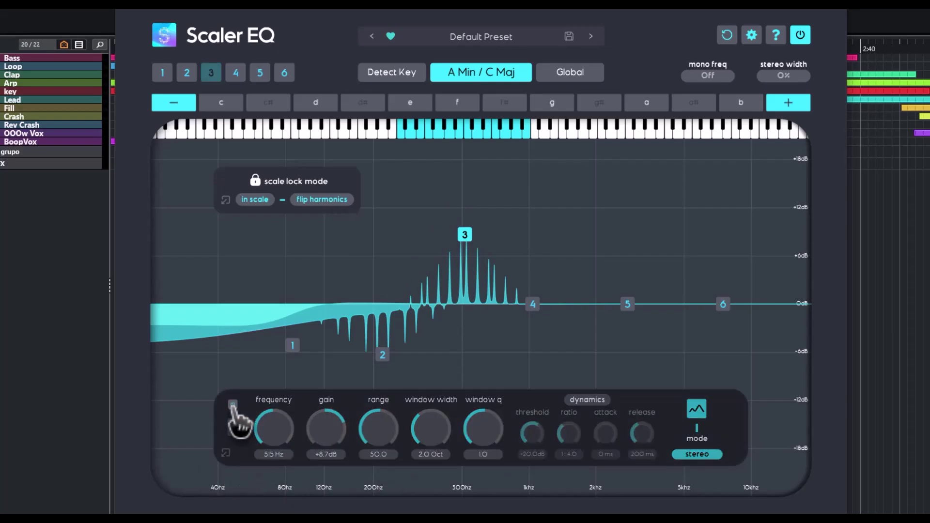
left_click(232, 404)
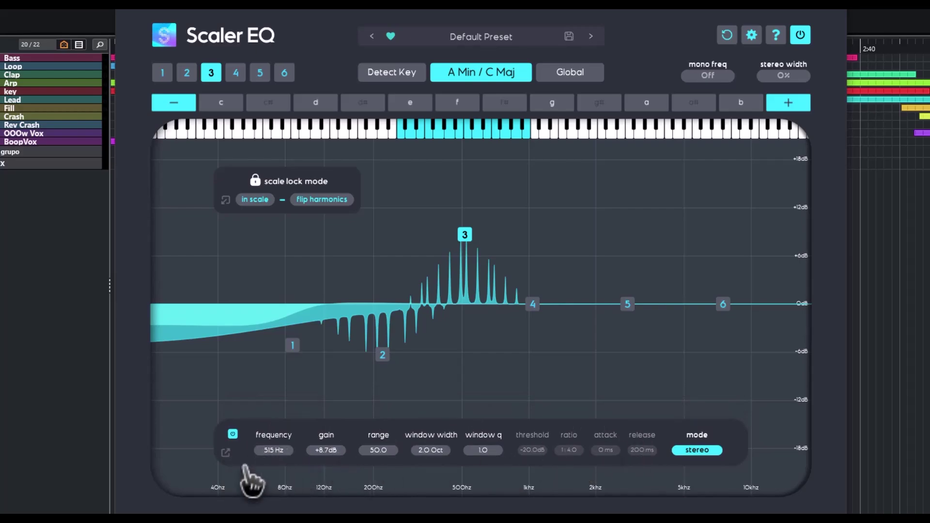
mouse_move(232, 467)
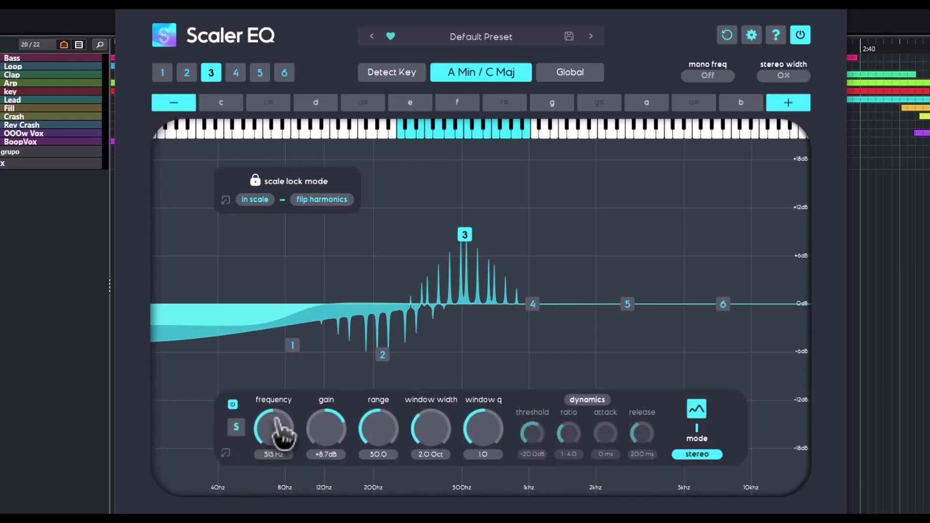
Adjust band 3 to about 372 Hz, +11.6 dB gain, 28.8 range, 2.1 Oct window width and 0.8 window Q.
left_click_drag(277, 419, 442, 477)
left_click_drag(483, 432, 489, 501)
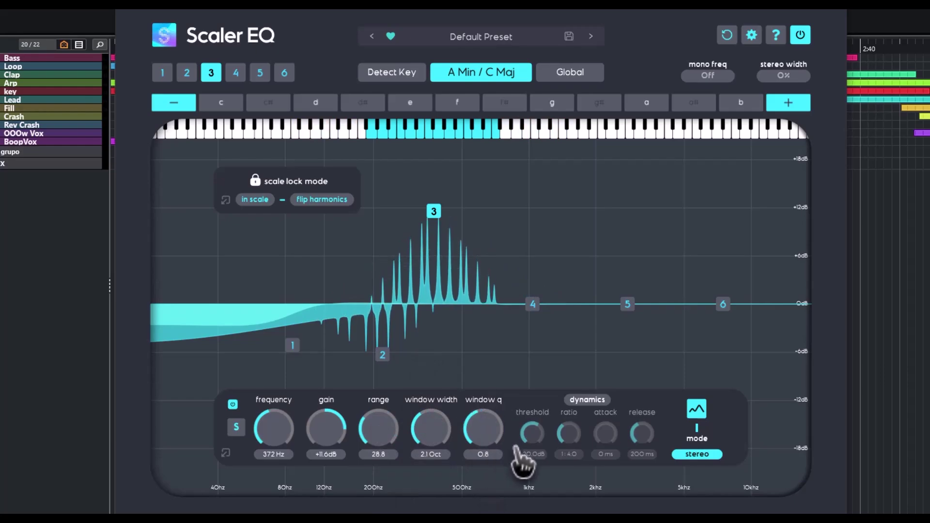
Enable dynamics on band 3 with threshold -46.9 dB, ratio 1:3.1, attack 1 ms and release 475 ms.
left_click(584, 400)
left_click_drag(525, 429, 572, 462)
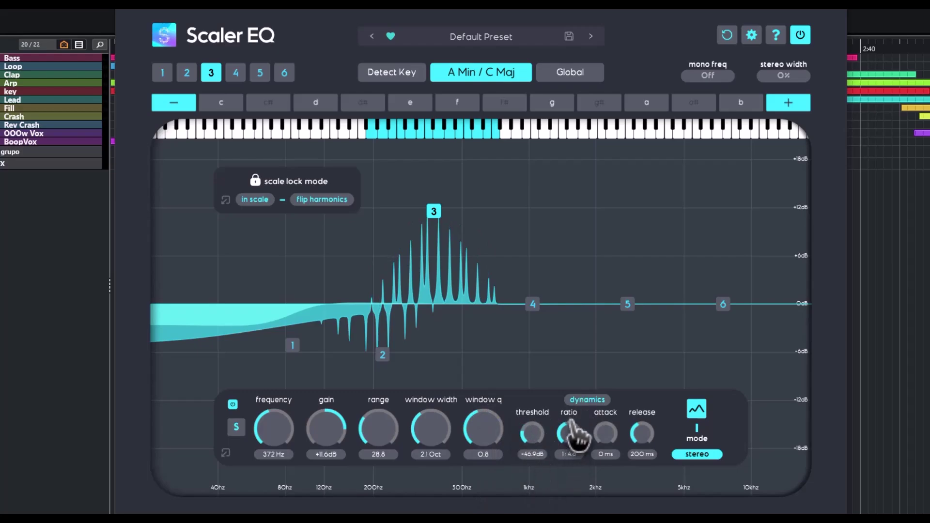
left_click_drag(602, 430, 613, 438)
left_click_drag(643, 438, 651, 407)
Cycle band 3 through the available channel modes, including mid, and return it to stereo.
left_click(696, 455)
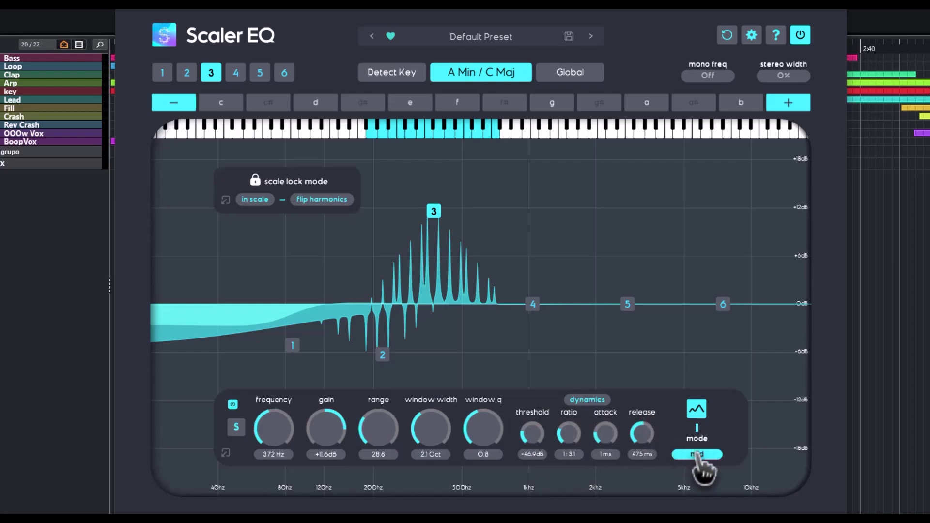
left_click(696, 410)
left_click(702, 455)
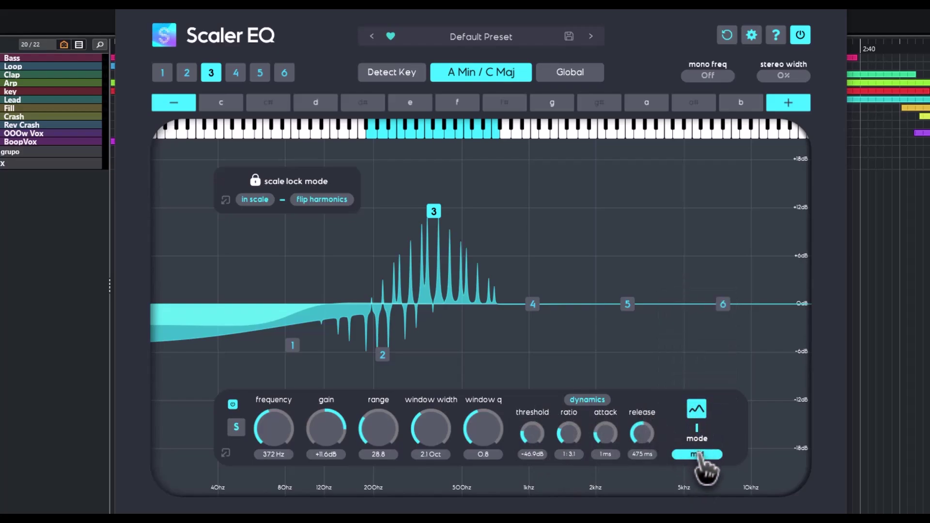
left_click(703, 456)
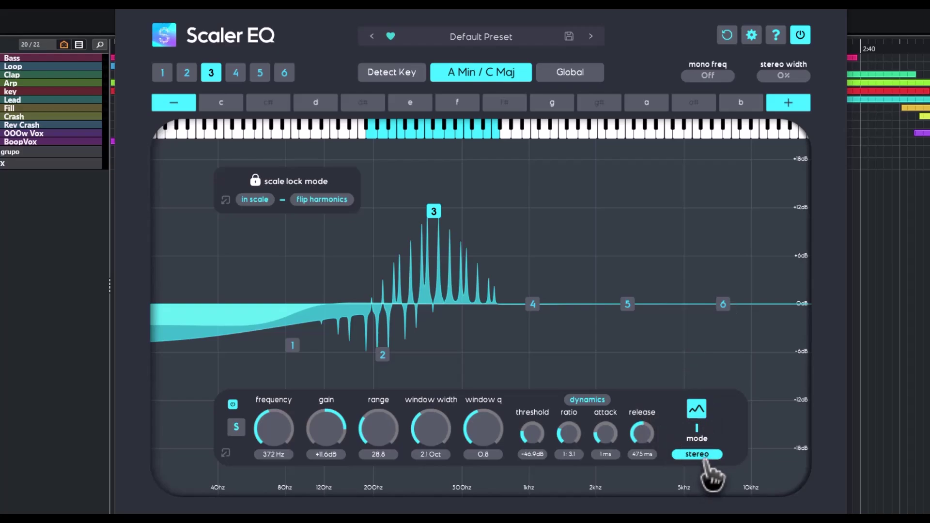
left_click(711, 456)
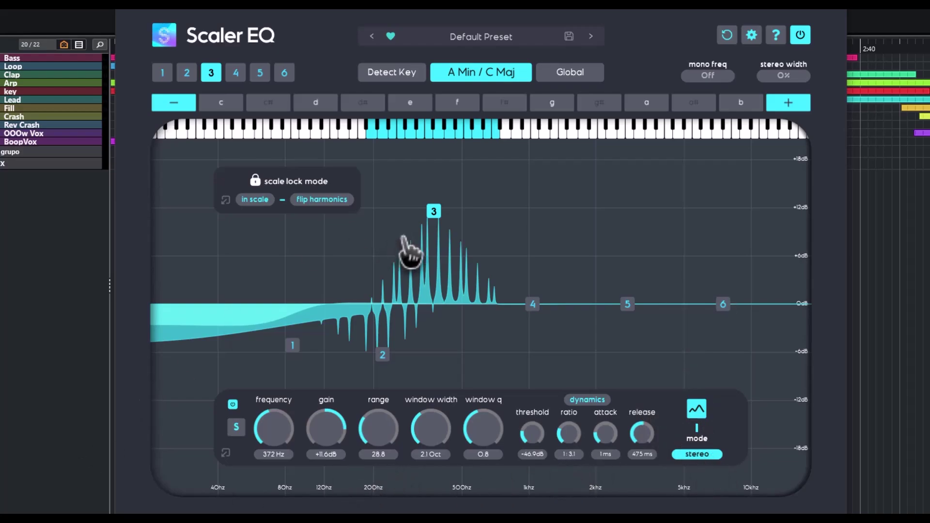
Try a cut with band 6, and raise it to a boost of about 4 dB near 9.9 kHz.
left_click_drag(724, 305, 751, 332)
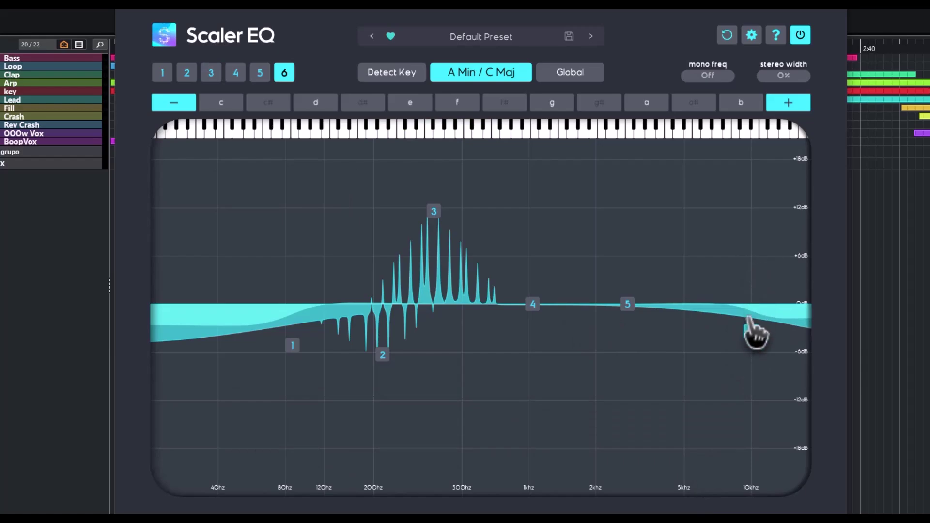
mouse_move(752, 317)
left_mouse_down()
mouse_move(750, 254)
mouse_move(752, 321)
left_mouse_up()
left_click_drag(749, 269, 750, 271)
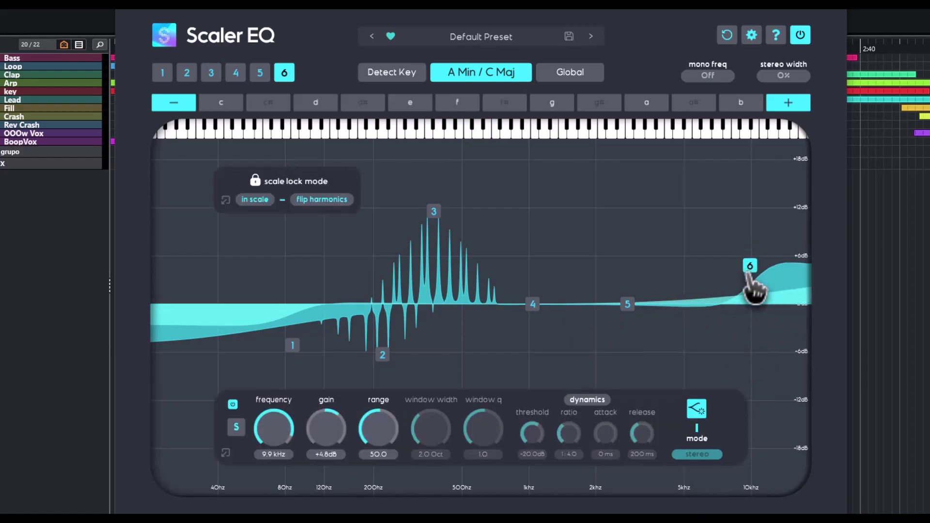
Move band 1 to about 69 Hz and +2.7 dB, and set it to a Peak filter in side mode.
left_click(292, 345)
left_click_drag(293, 347, 271, 290)
left_click(696, 408)
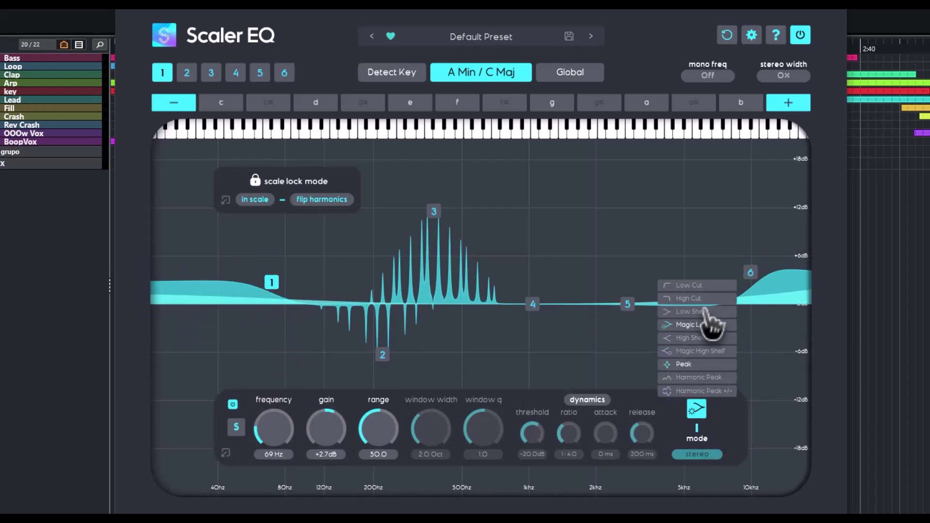
left_click(698, 364)
left_click(705, 454)
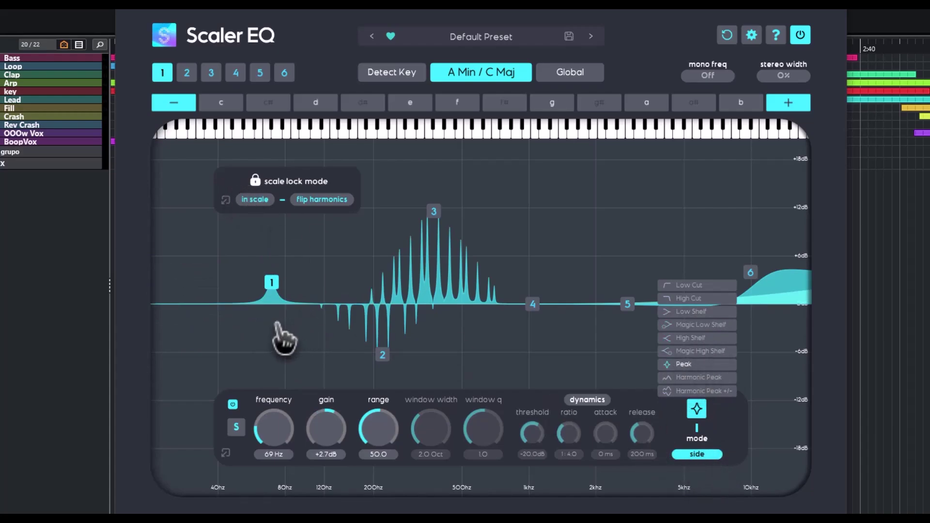
Try shifting the scale lock upward in semitones from the A Min / C Maj scale.
left_click(199, 107)
left_click(797, 108)
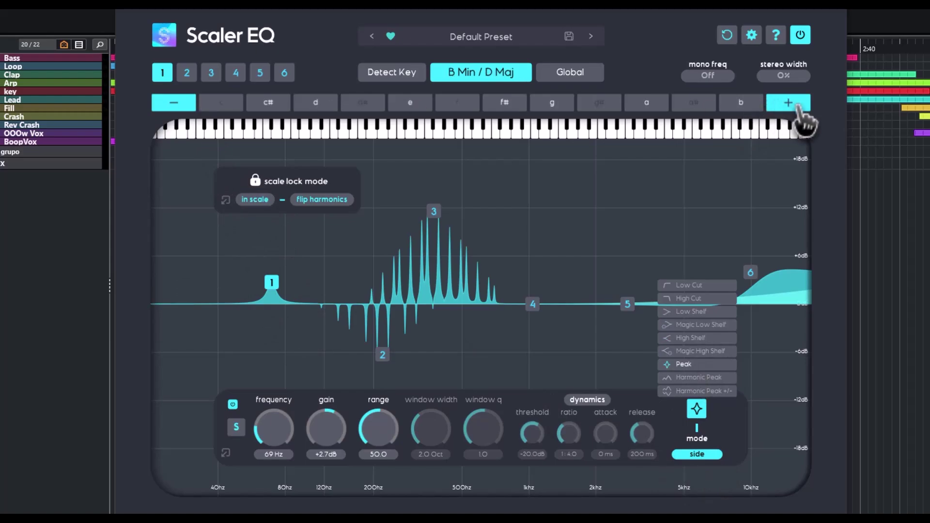
left_click(797, 108)
left_click(798, 108)
left_click(798, 109)
Shift the scale down to G# Min / B Maj, and view the list of available keys and scales.
left_click(180, 106)
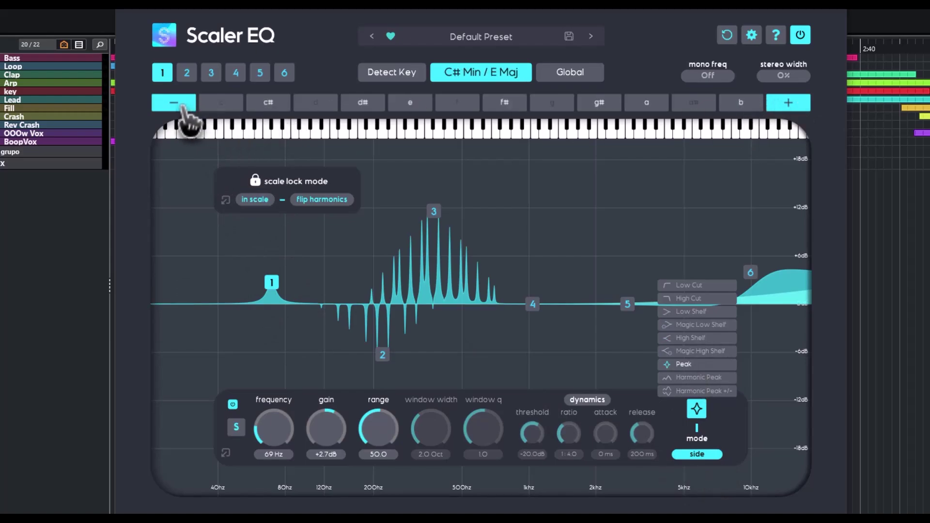
left_click(182, 108)
left_click(184, 109)
left_click(185, 108)
left_click(186, 109)
left_click(187, 109)
left_click(465, 74)
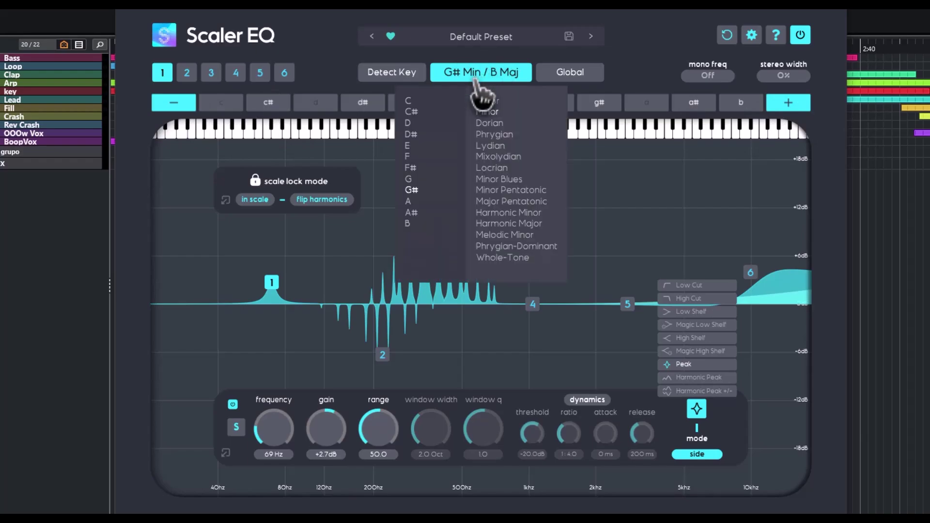
left_click(557, 174)
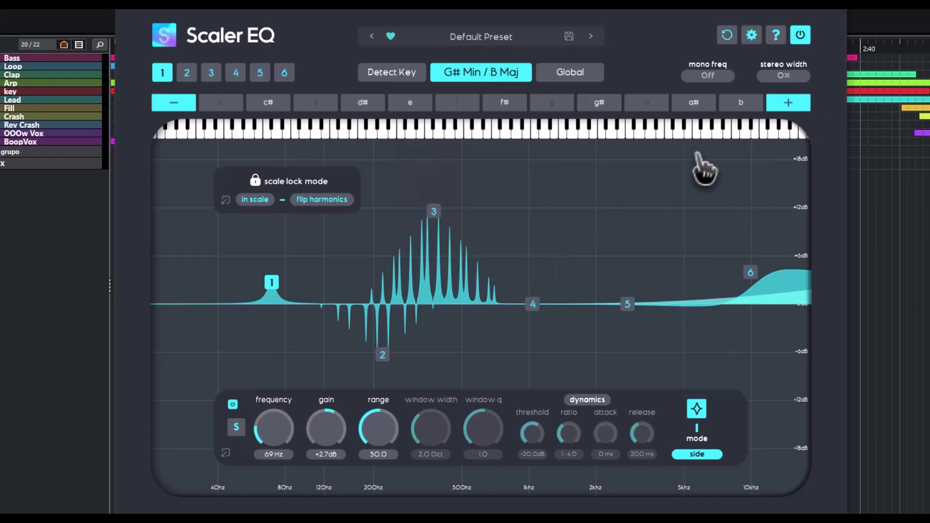
Switch the note keys display to flats, and return it to sharps.
left_click(751, 35)
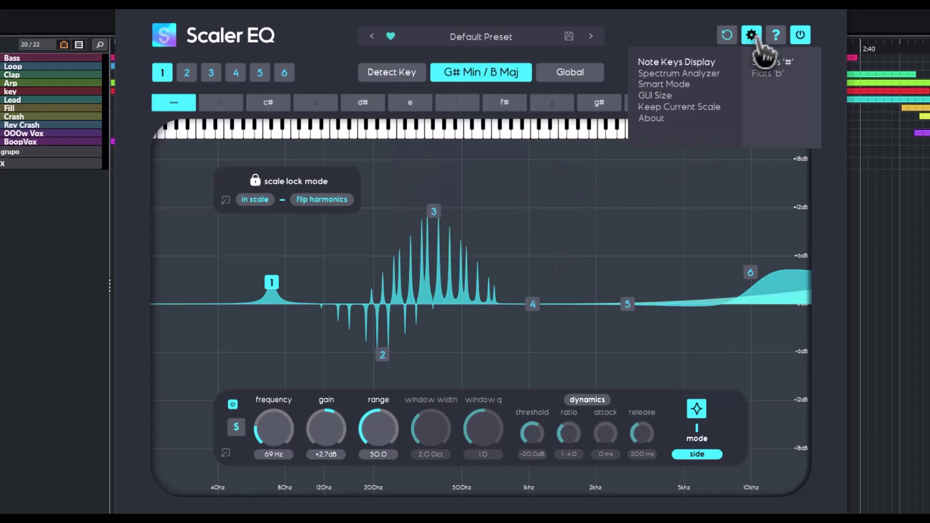
left_click(777, 74)
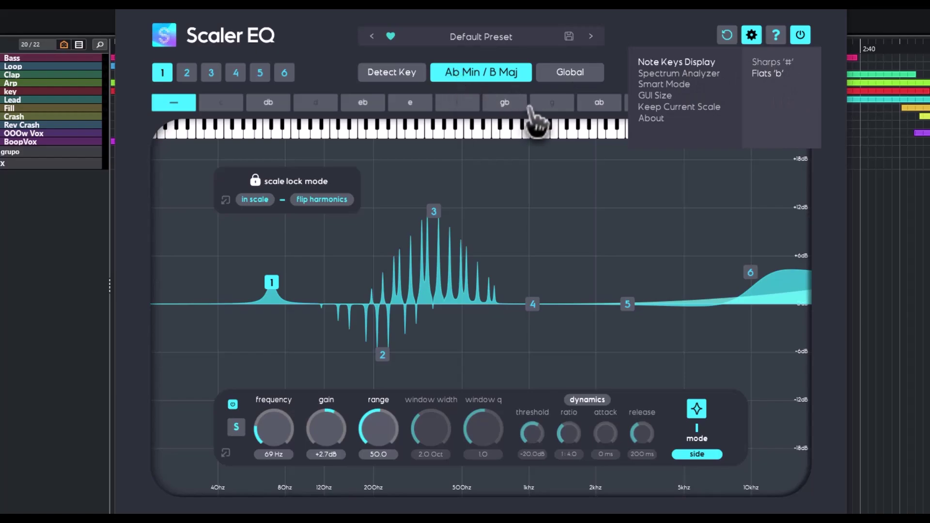
left_click(771, 62)
Review the remaining plugin settings, including GUI Size and Keep Current Scale, and the Registration, Help and Credits pages of the About window.
mouse_move(688, 77)
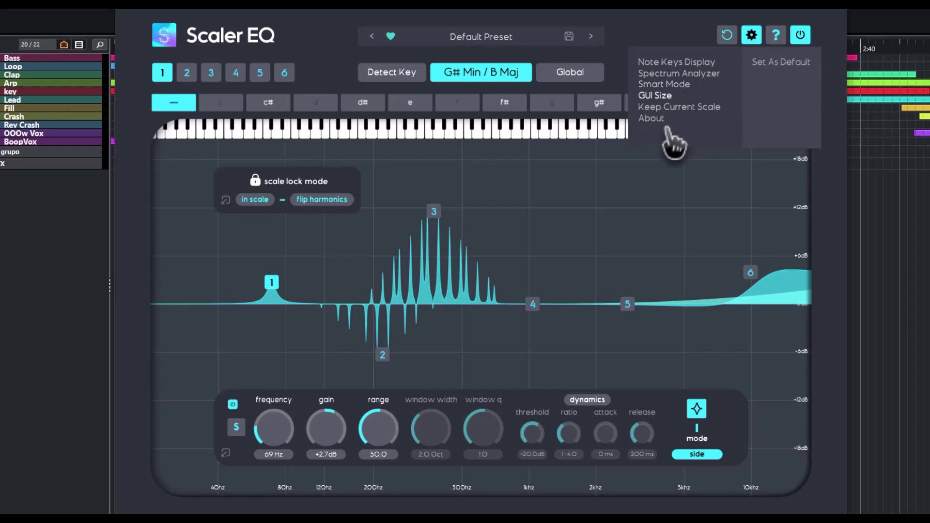
mouse_move(707, 107)
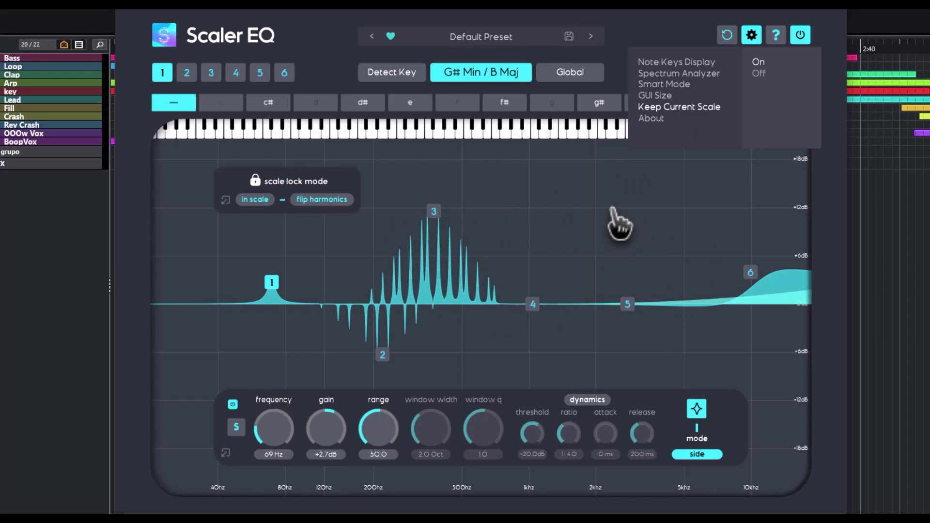
left_click(654, 119)
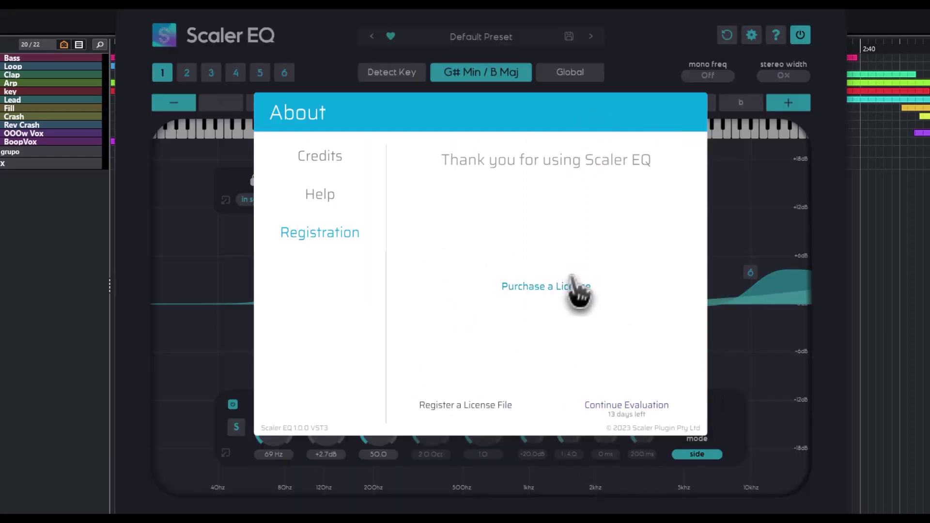
left_click(323, 194)
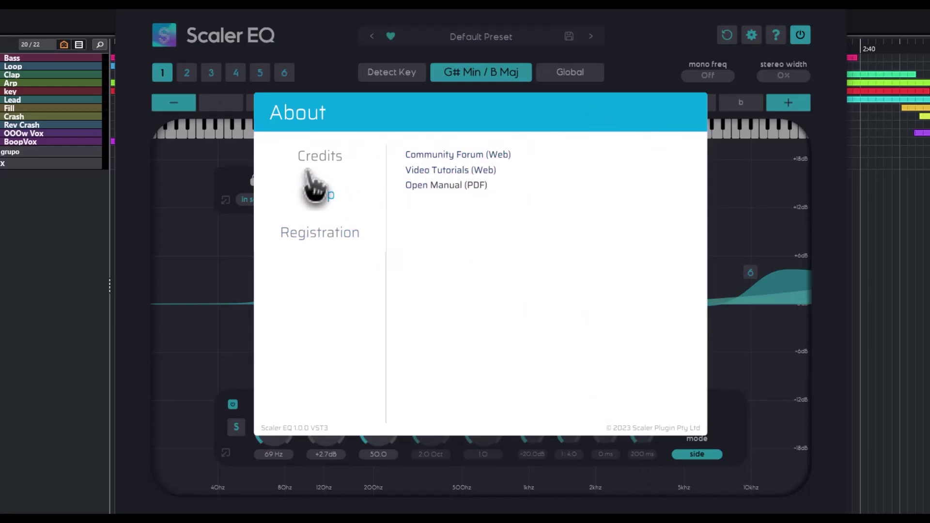
left_click(320, 156)
left_click(737, 277)
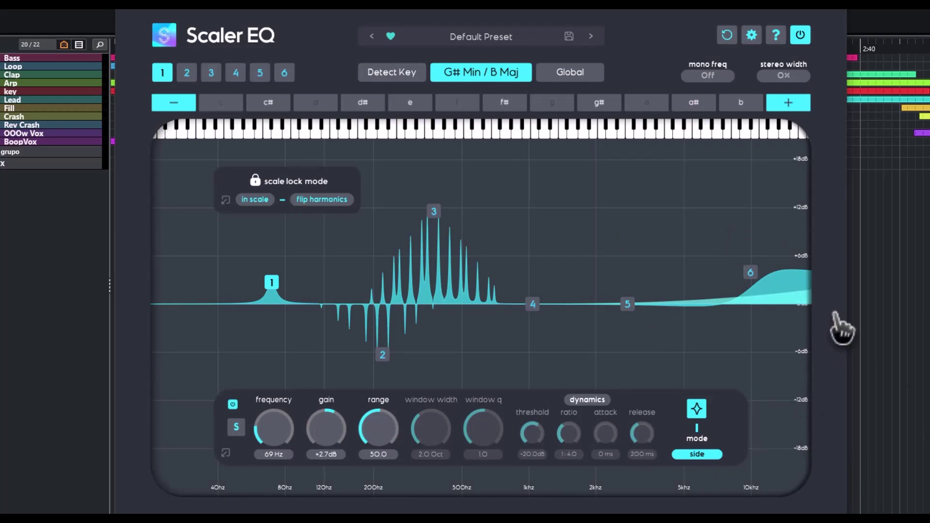
Reset the EQ bands and detect the song's key during playback, with Global enabled.
left_click(726, 37)
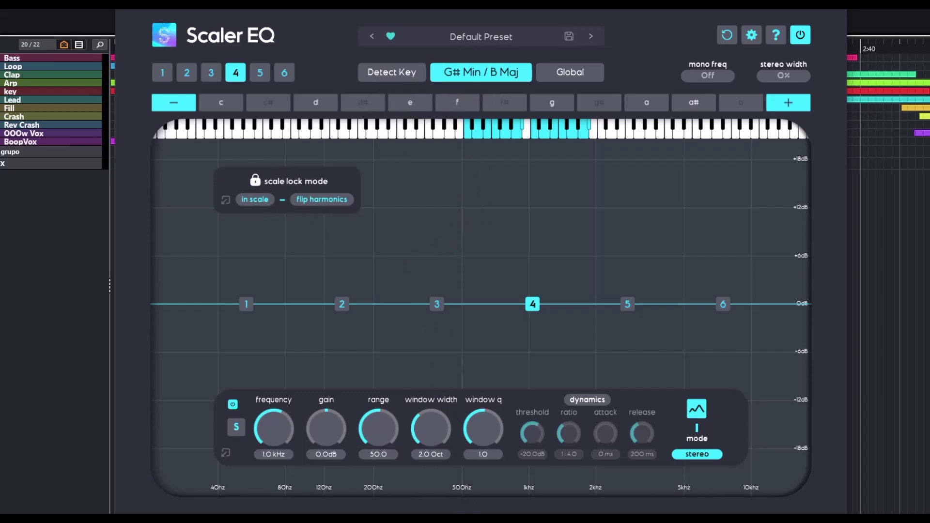
key("space")
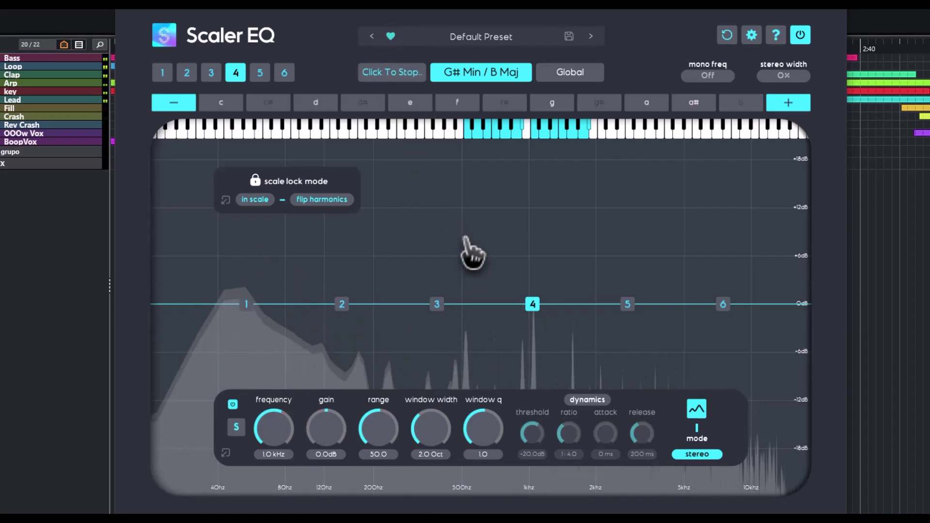
left_click(392, 73)
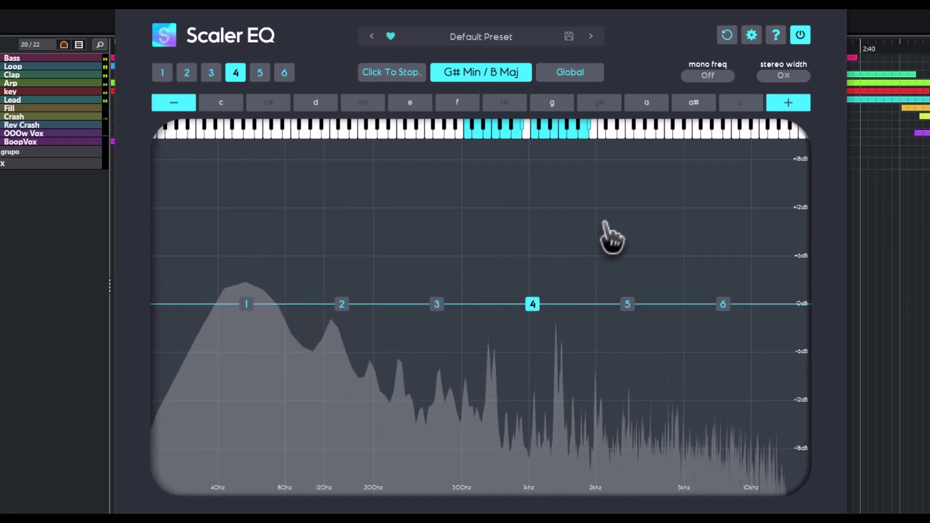
left_click(390, 74)
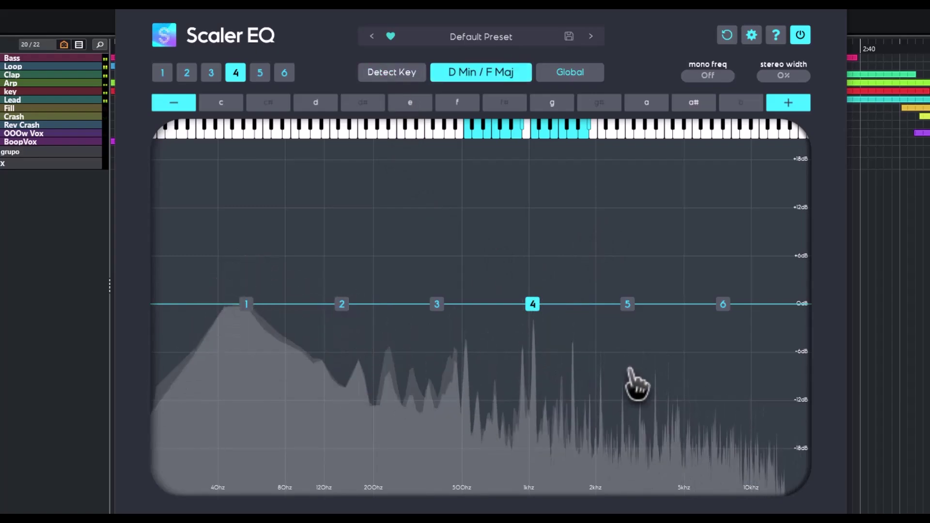
key("space")
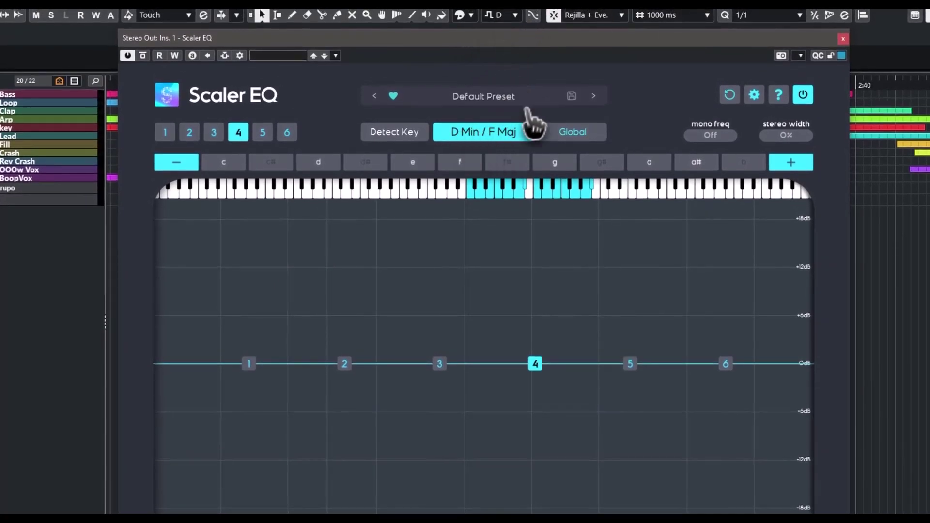
Remove Default Preset from the favourites, and browse the User presets without loading one.
left_click_drag(503, 41, 494, 25)
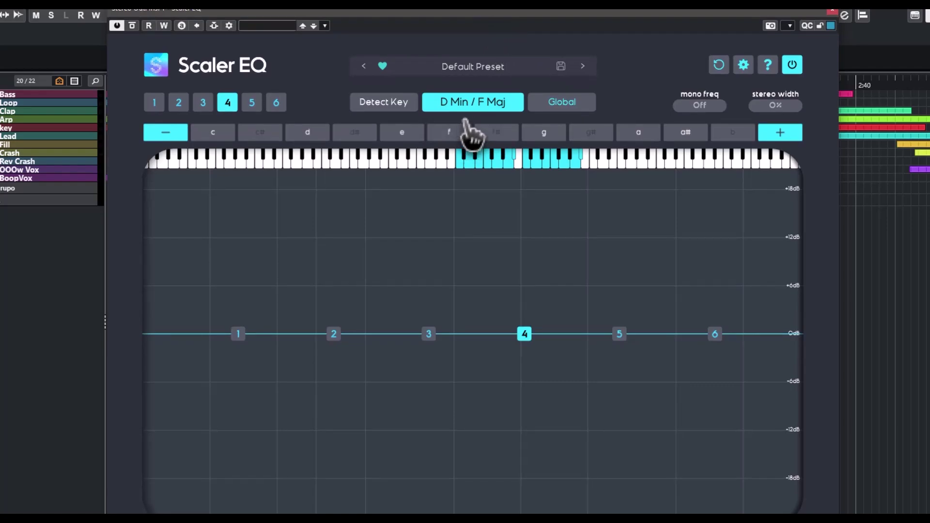
left_click(382, 66)
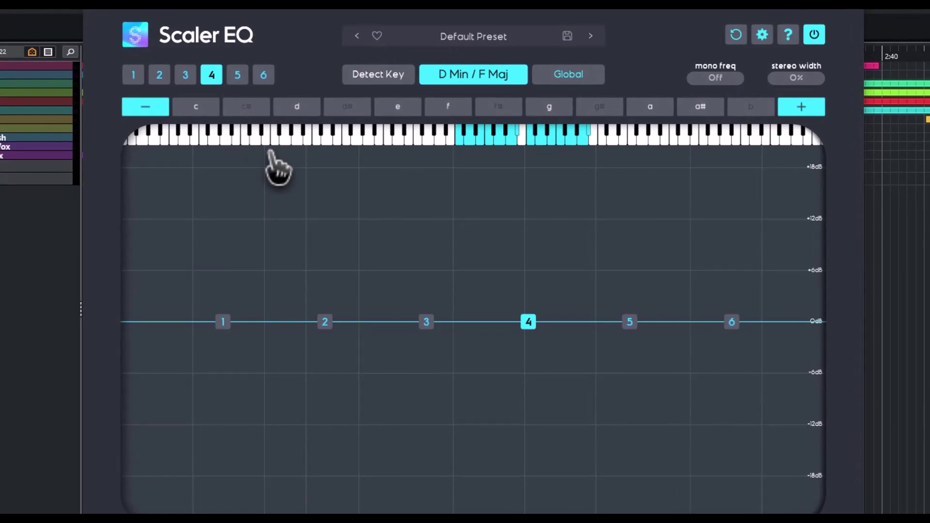
left_click(441, 41)
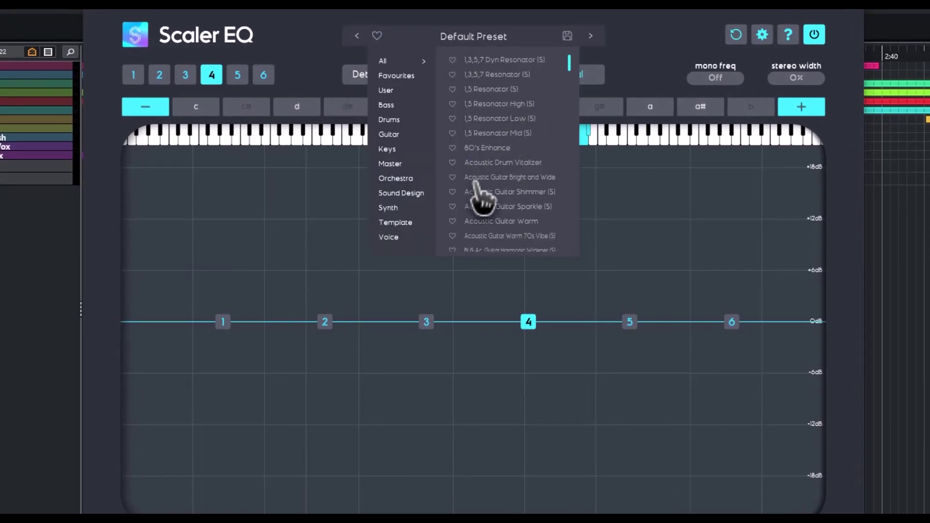
left_click(388, 91)
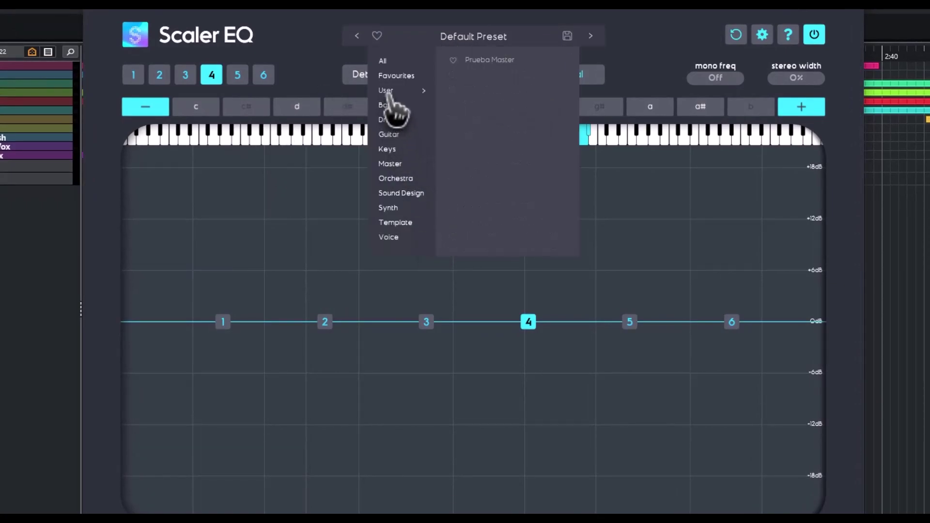
left_click(642, 40)
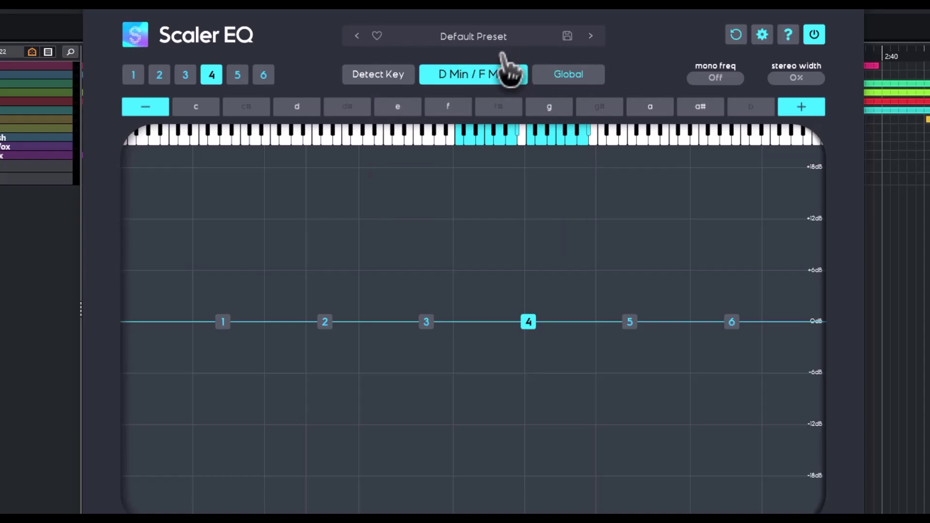
Start playback, solo band 1, and set it to 73 Hz with a gain of -11.6 dB.
key("space")
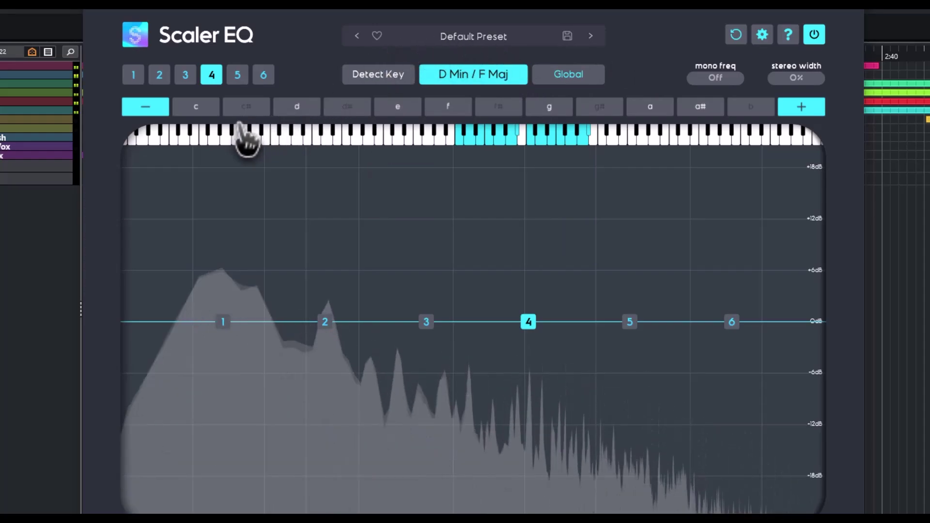
left_click_drag(221, 324, 273, 303)
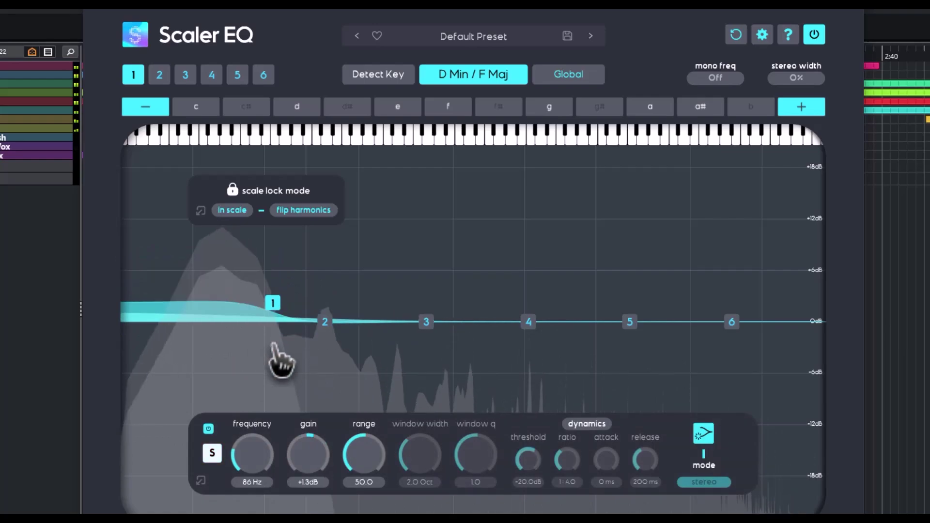
left_click_drag(262, 426, 260, 445)
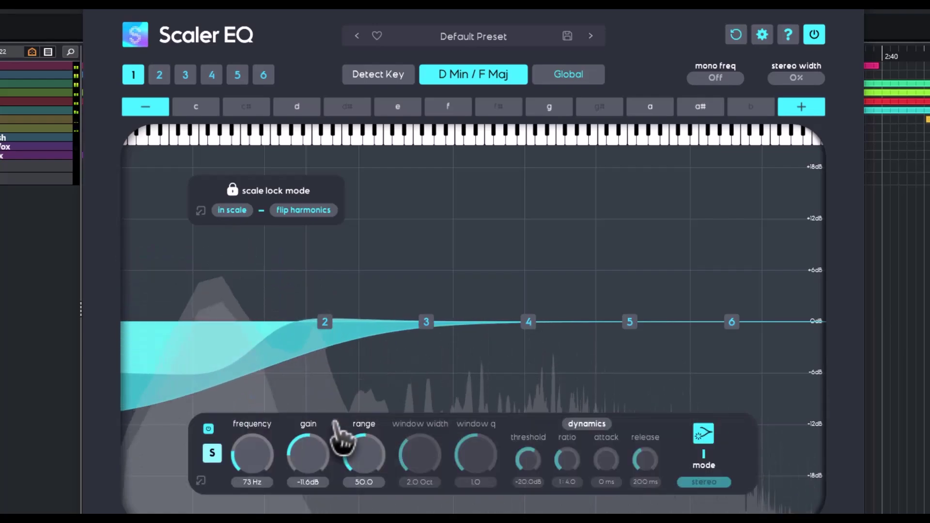
Enable dynamics on band 1 with threshold -43.1 dB, ratio 1:6.1, attack 2 ms and release 2.5k ms, and turn off its solo.
left_click(586, 424)
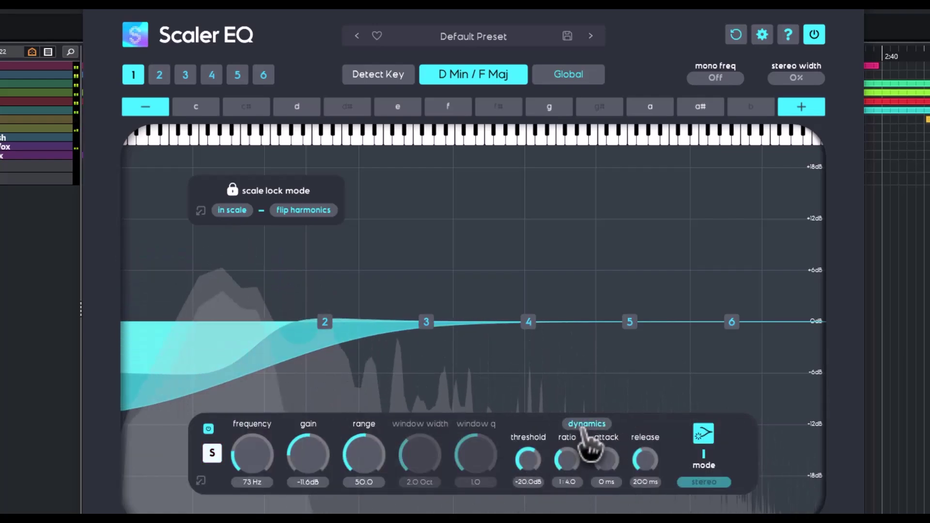
left_click_drag(528, 460, 529, 506)
left_click_drag(570, 473, 647, 425)
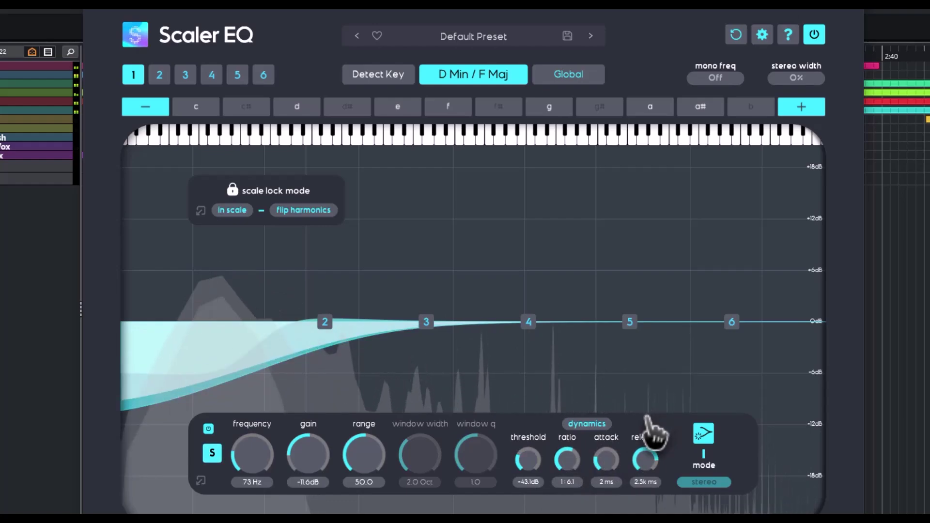
left_click(212, 453)
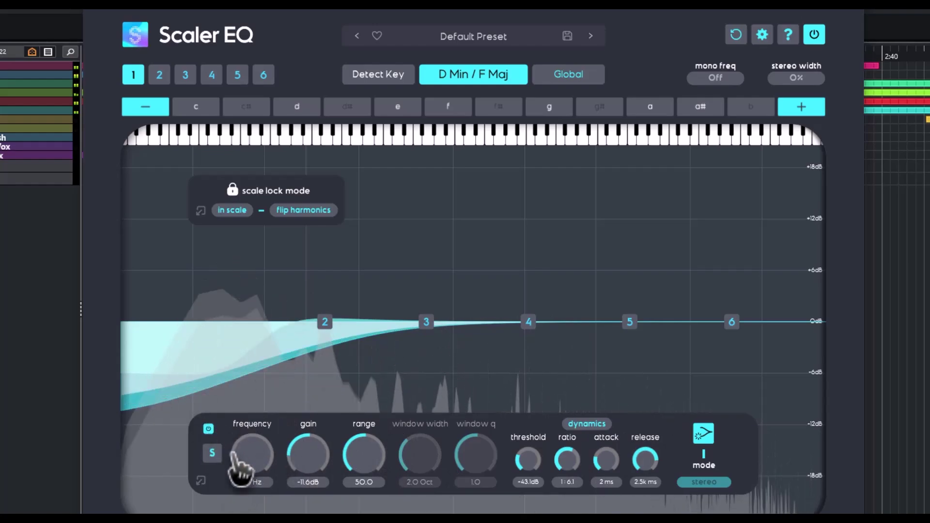
Set band 2 to 222 Hz/+6.0 dB, band 3 to 648 Hz/-2.5 dB, band 5 to 3.0 kHz/+1.1 dB, and boost bands 4 and 6 slightly.
left_click_drag(325, 323, 369, 271)
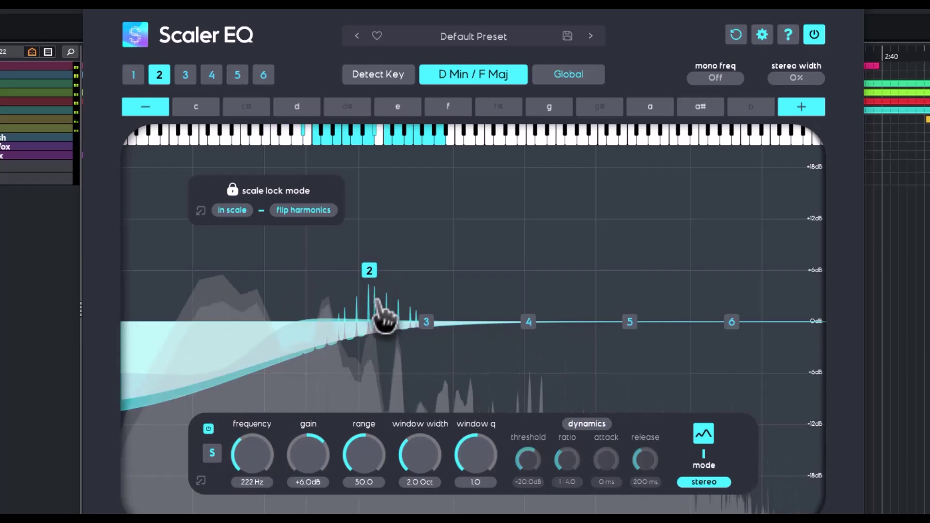
left_click_drag(426, 322, 474, 335)
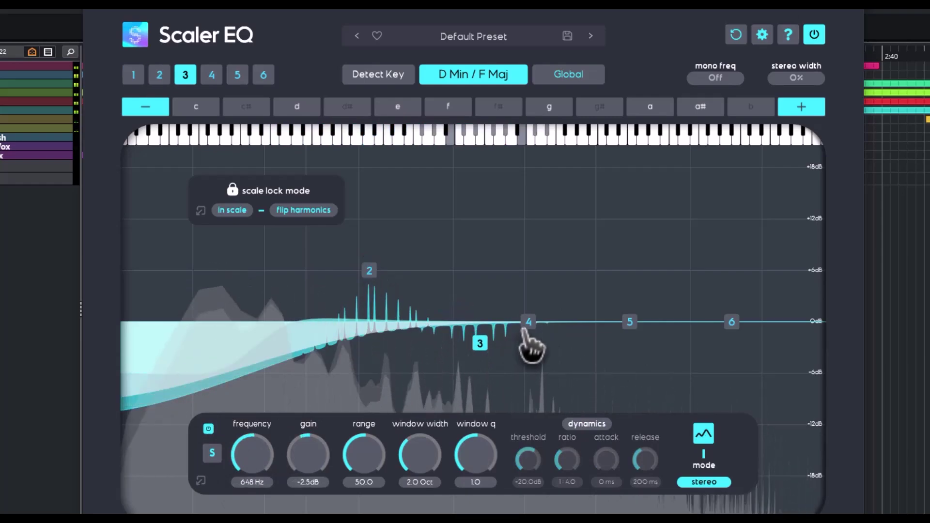
left_click_drag(527, 323, 567, 307)
left_click_drag(630, 322, 637, 313)
left_click_drag(731, 322, 738, 297)
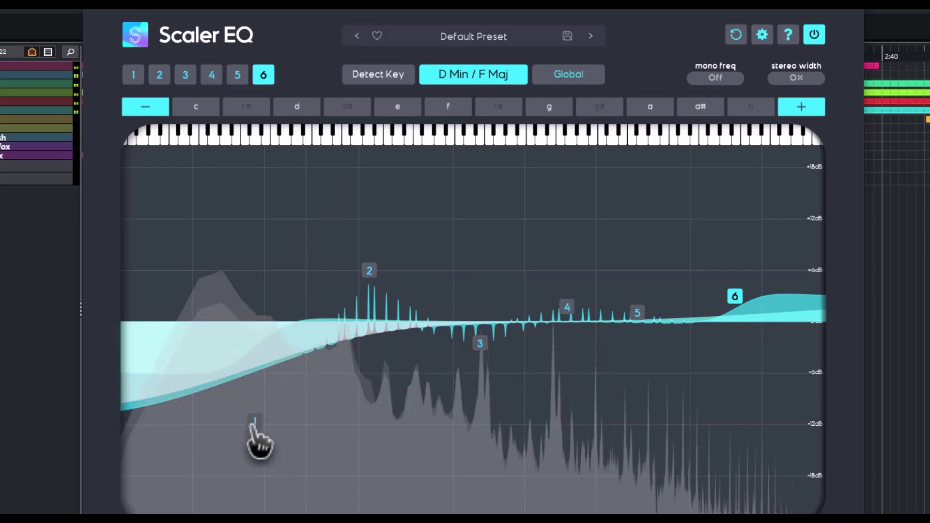
Move band 1 to 62 Hz at +1.6 dB, try its dynamics threshold at -8.7 dB, and lower the threshold again.
left_click_drag(254, 420, 248, 362)
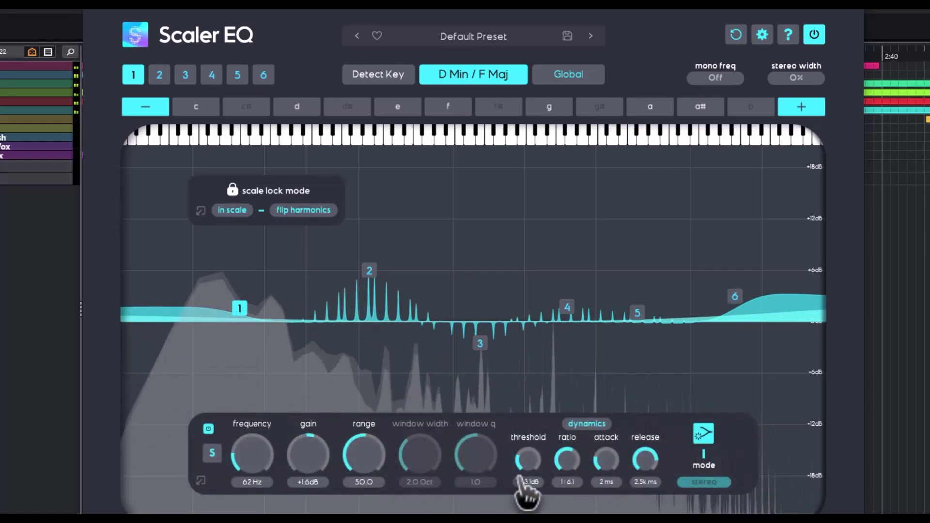
left_click_drag(527, 491, 530, 450)
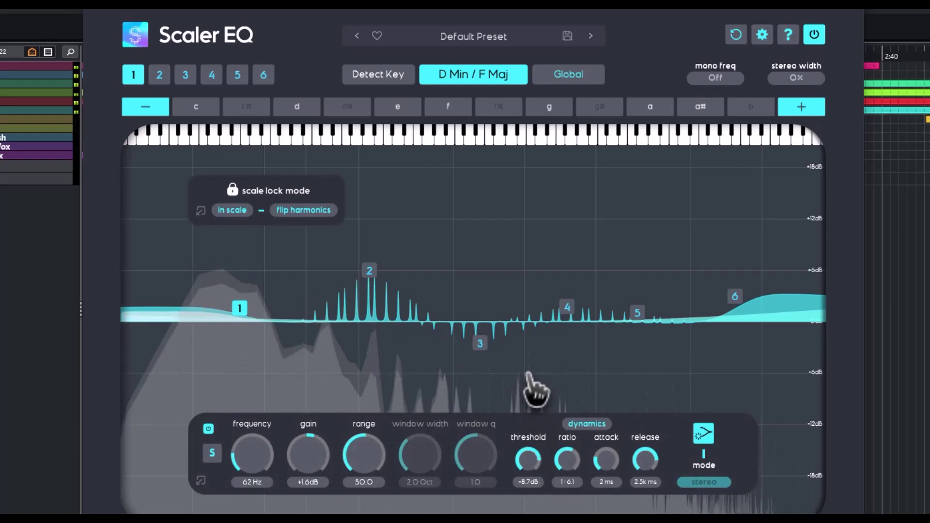
left_click_drag(526, 398, 535, 467)
Enable dynamics on band 5 with threshold -50.3 dB, ratio 1:2.2 and attack 1 ms.
left_click(635, 314)
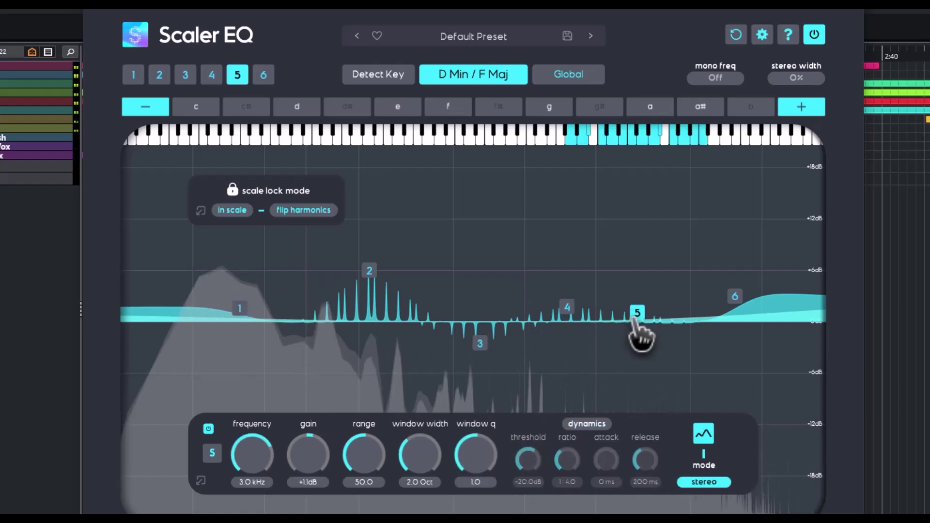
left_click(575, 424)
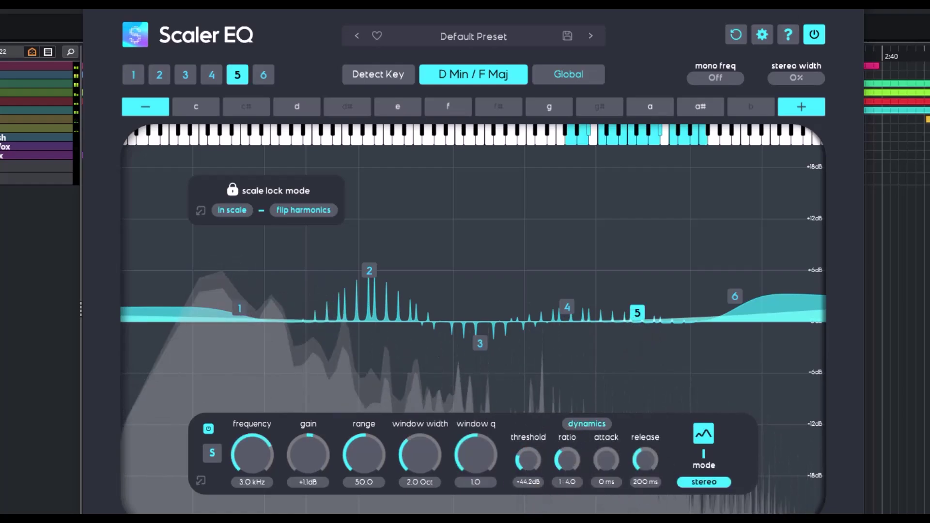
left_click_drag(579, 490, 615, 438)
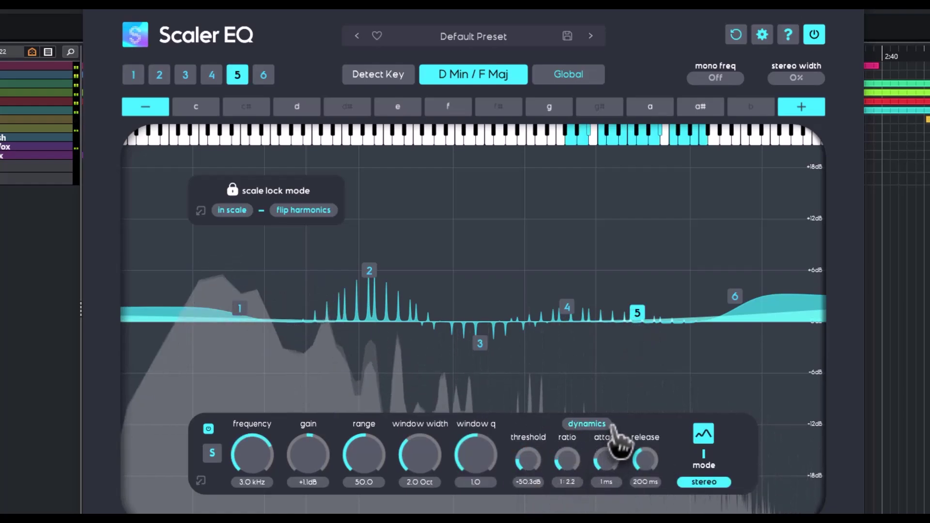
Set band 5 to 3.2 kHz/-2.7 dB with threshold -62.2 dB, attack 22 ms and release 827 ms, and raise band 4 to +4.2 dB.
left_click_drag(643, 483, 654, 466)
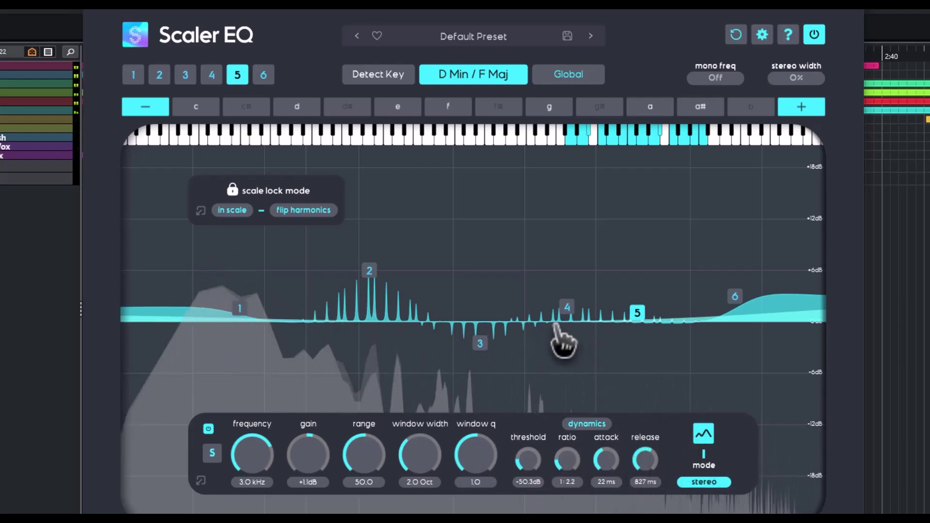
left_click_drag(566, 308, 566, 286)
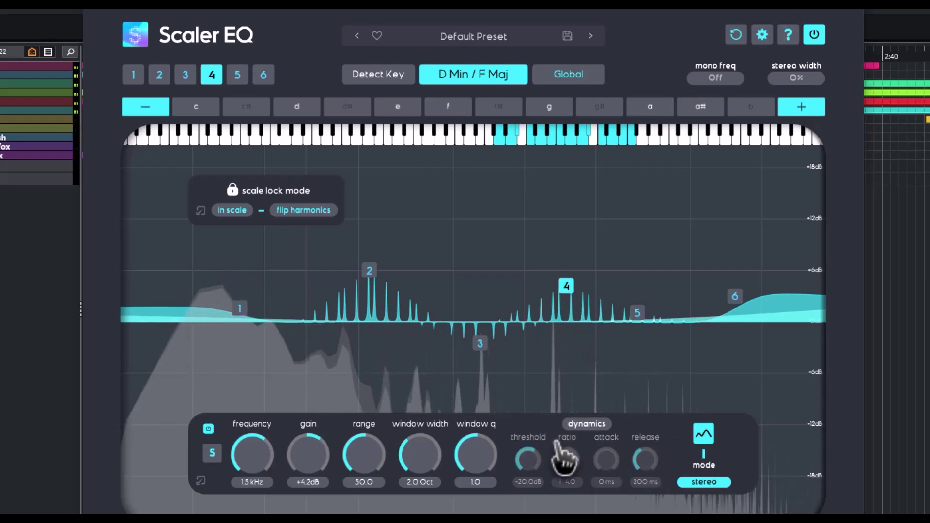
left_click(637, 312)
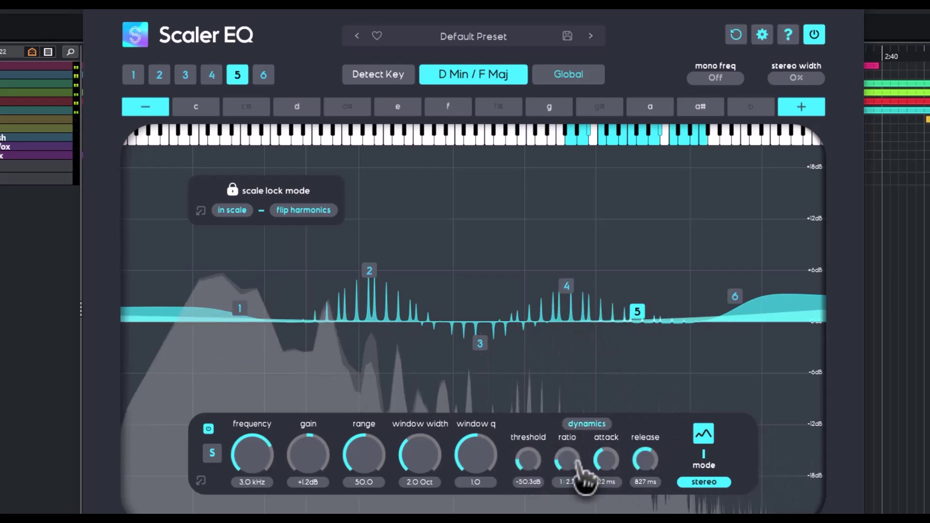
mouse_move(638, 315)
left_mouse_down()
mouse_move(643, 296)
mouse_move(641, 307)
left_mouse_up()
left_click_drag(644, 340, 647, 343)
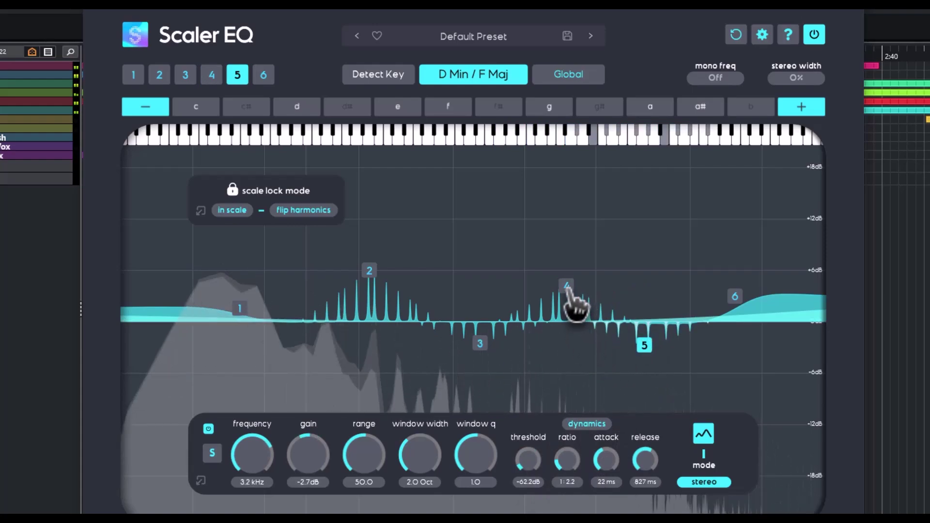
Set band 4 to +3.4 dB in side mode and enable its dynamics with threshold -45.0 dB, ratio 1:7.1, attack 2 ms and release 2.3k ms.
left_click_drag(566, 289, 563, 294)
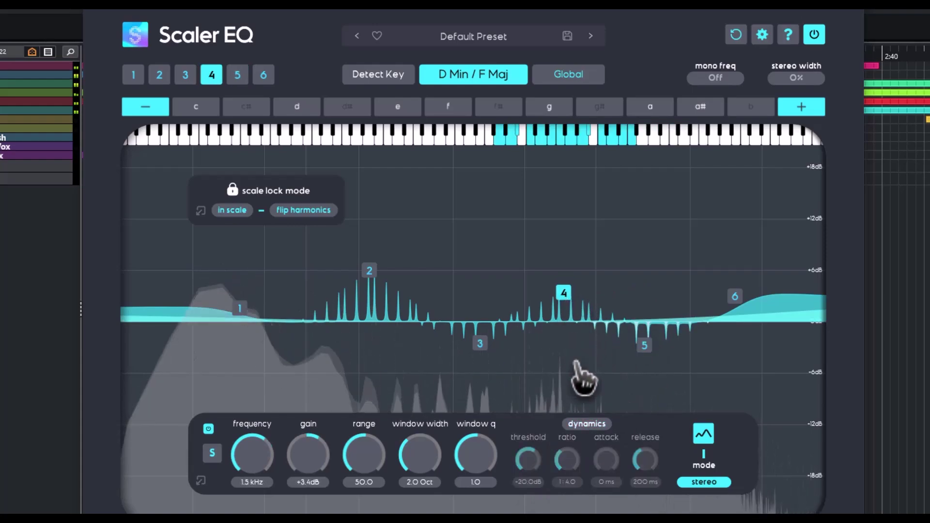
left_click(586, 424)
left_click_drag(529, 473, 529, 504)
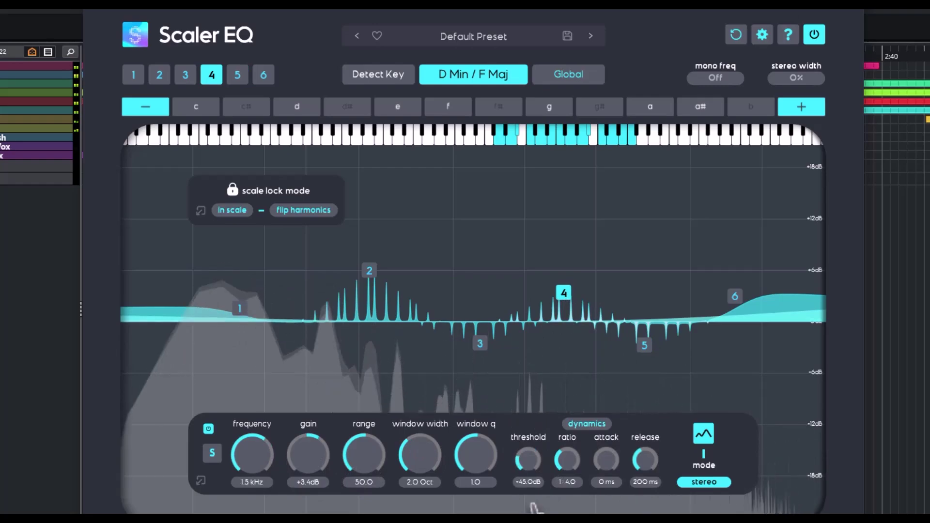
left_click_drag(571, 459, 572, 446)
left_click_drag(609, 474, 662, 418)
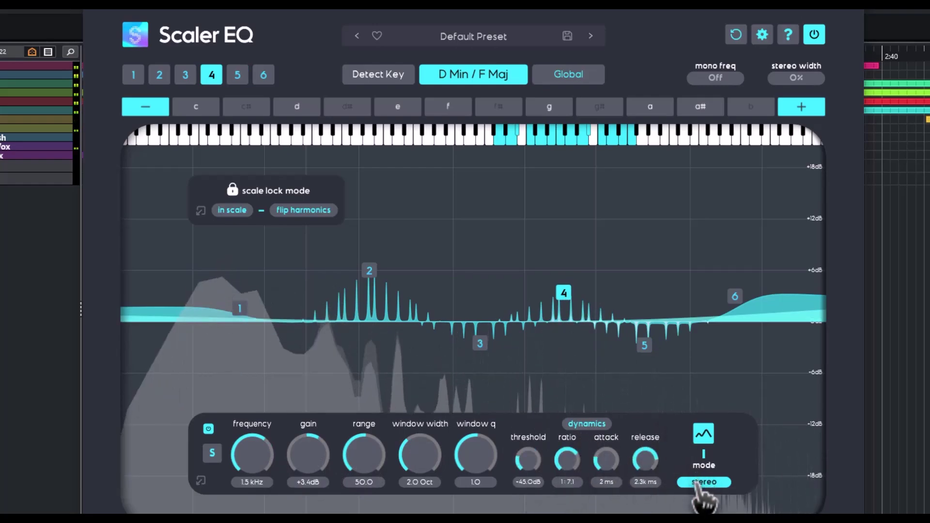
left_click(701, 483)
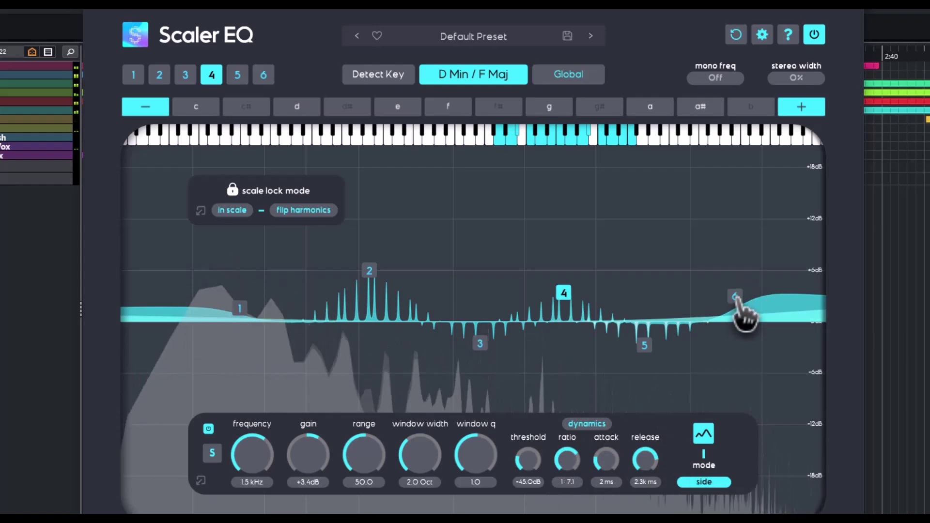
Check band 5's settings, lower band 4's gain to -6.0 dB, and flip band 4's harmonics.
left_click(645, 345)
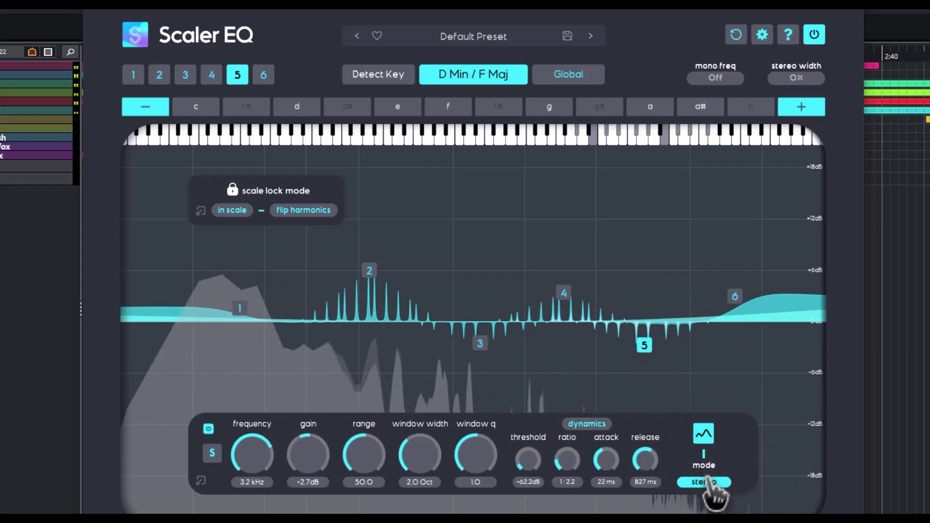
left_click(564, 293)
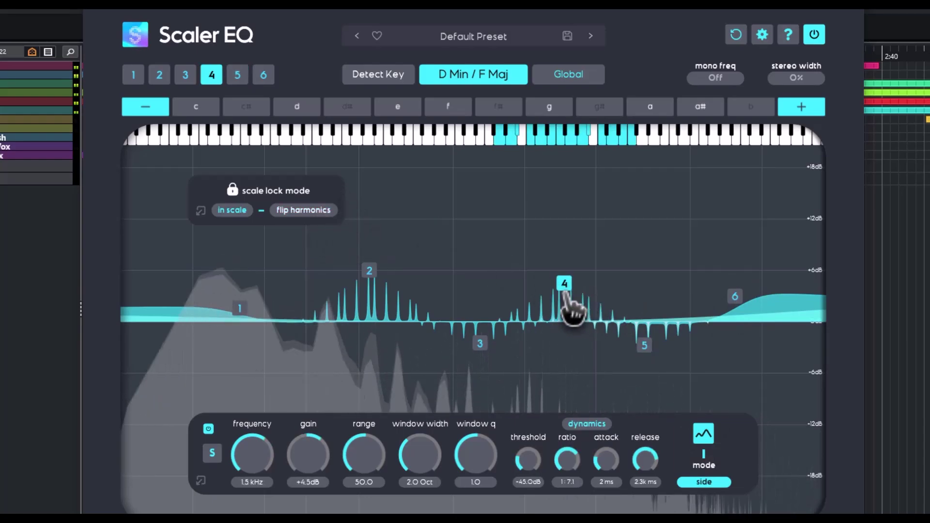
left_click_drag(565, 285, 562, 351)
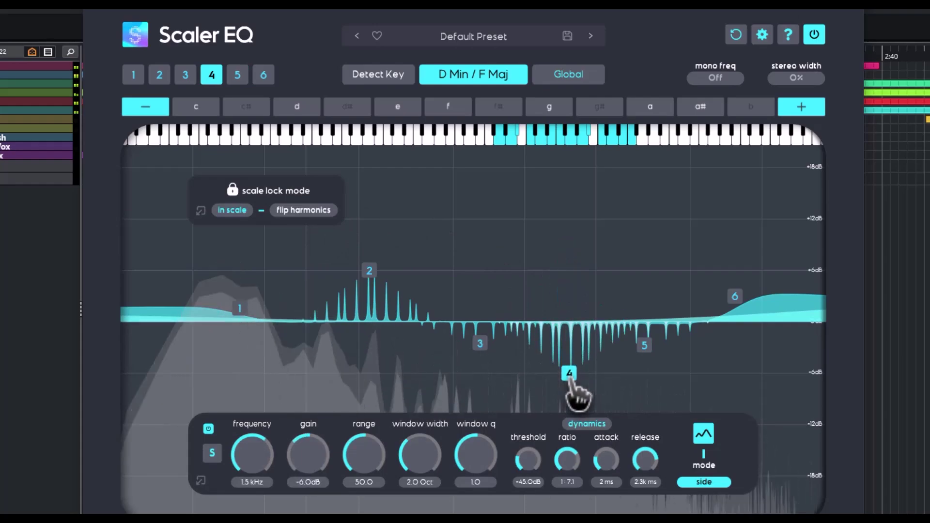
left_click(301, 218)
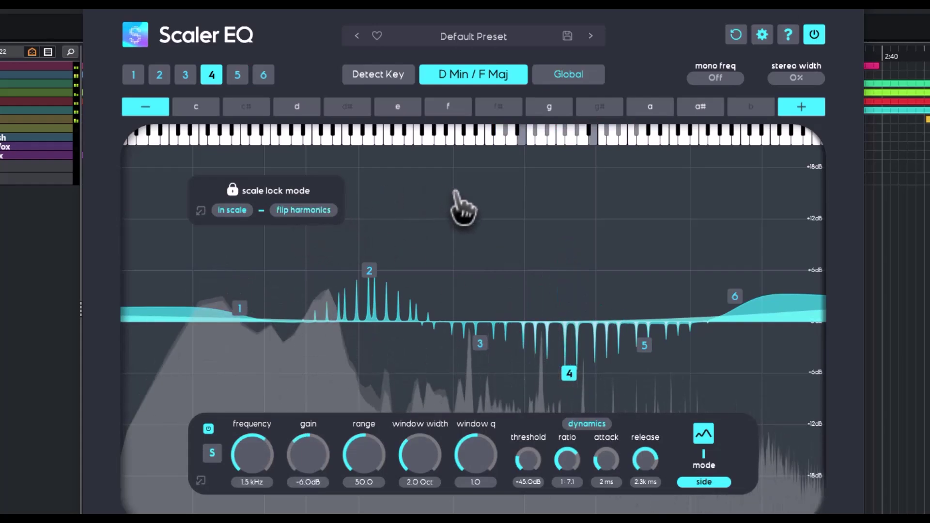
Load the user preset Prueba Master and compare the sound with the EQ bypassed and active.
left_click(473, 36)
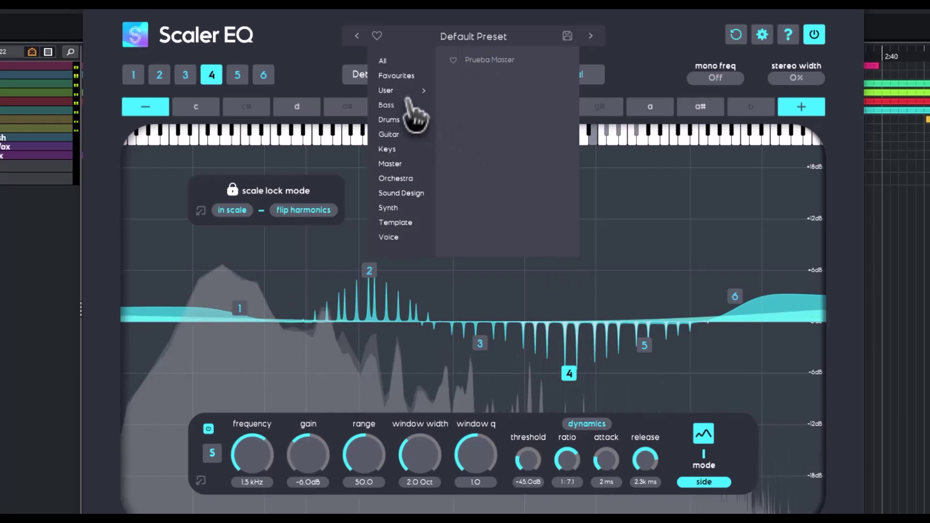
left_click(477, 60)
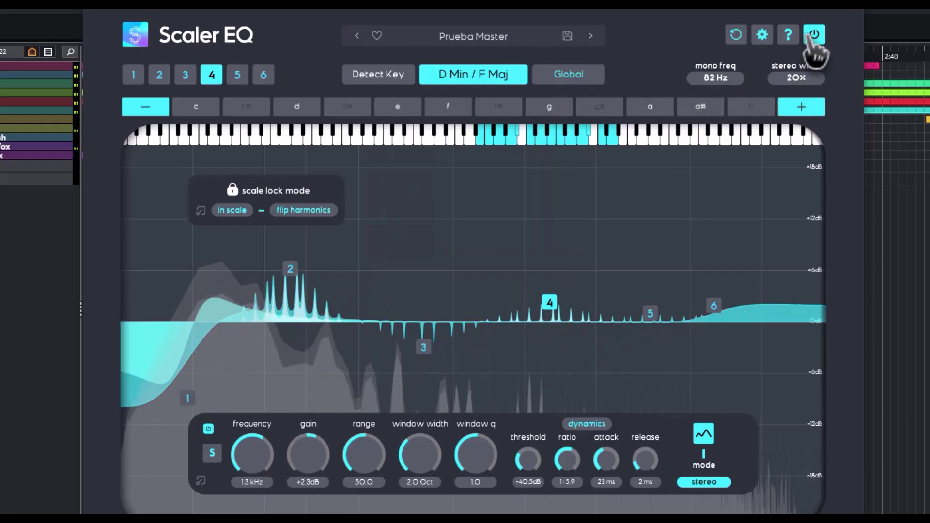
left_click(814, 35)
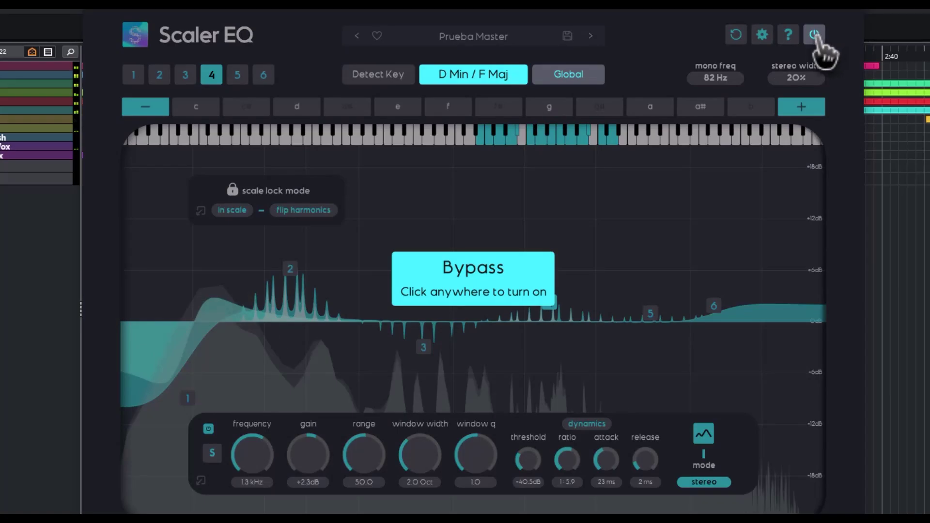
left_click(814, 35)
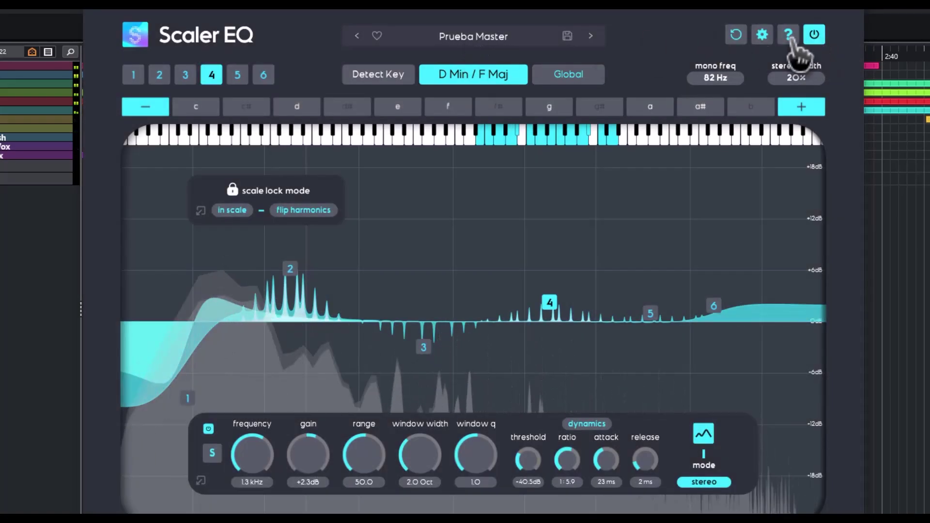
left_click(814, 35)
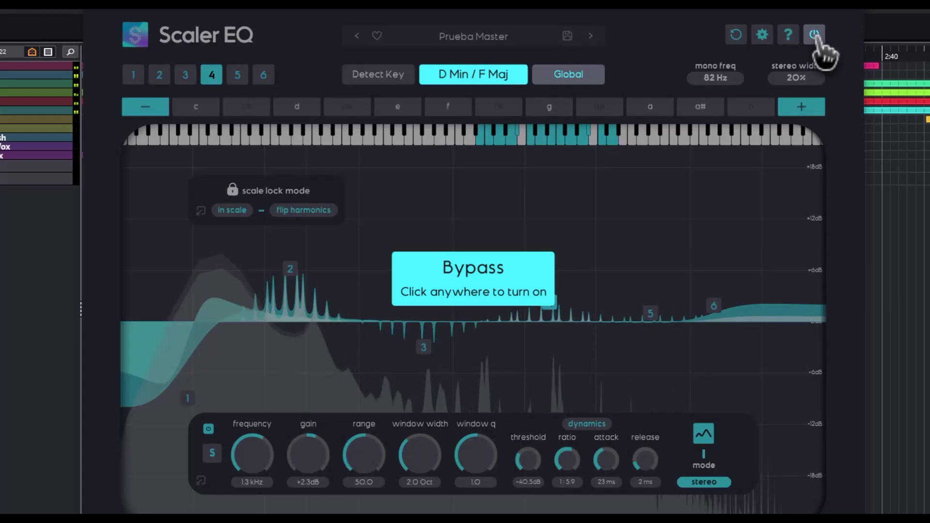
left_click(816, 35)
Audition the Master category presets in sequence, from 80's Enhance through EDM Focus and Magic Master to Rock Soothener.
left_click(462, 38)
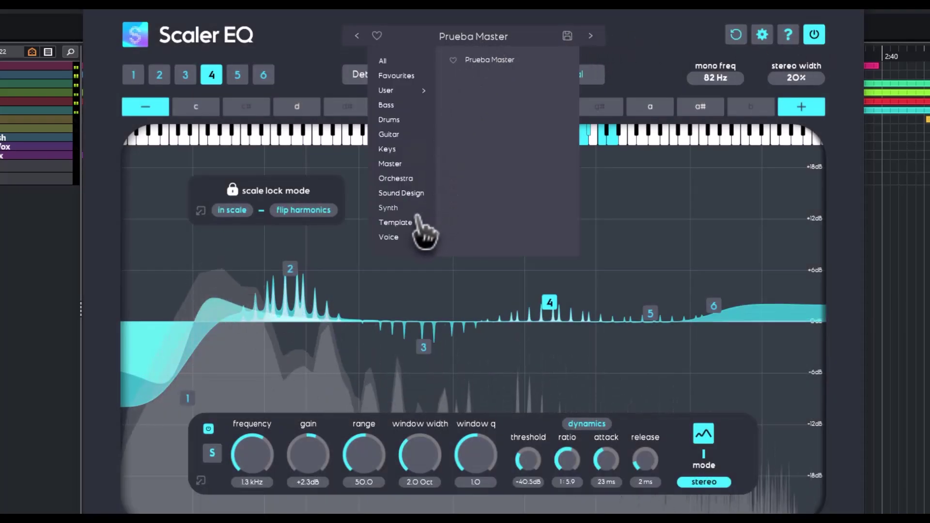
left_click(394, 163)
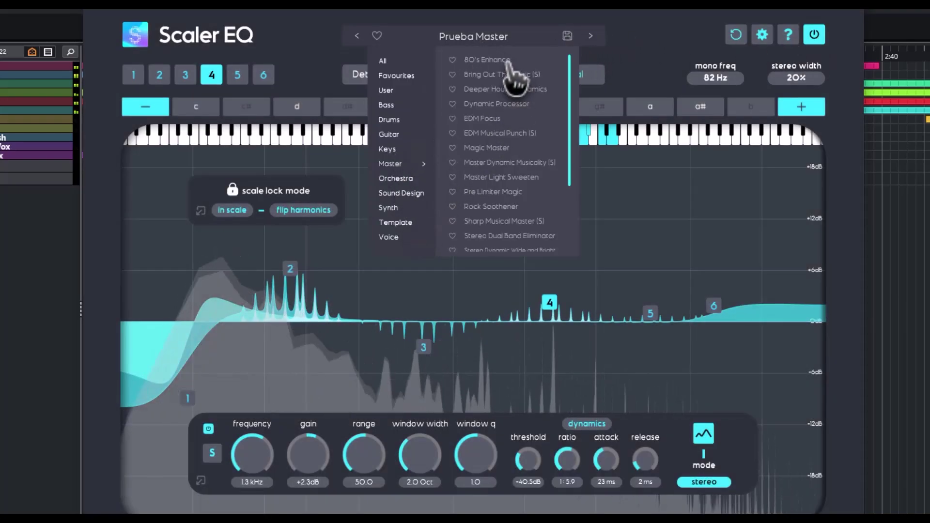
left_click(507, 60)
left_click(590, 36)
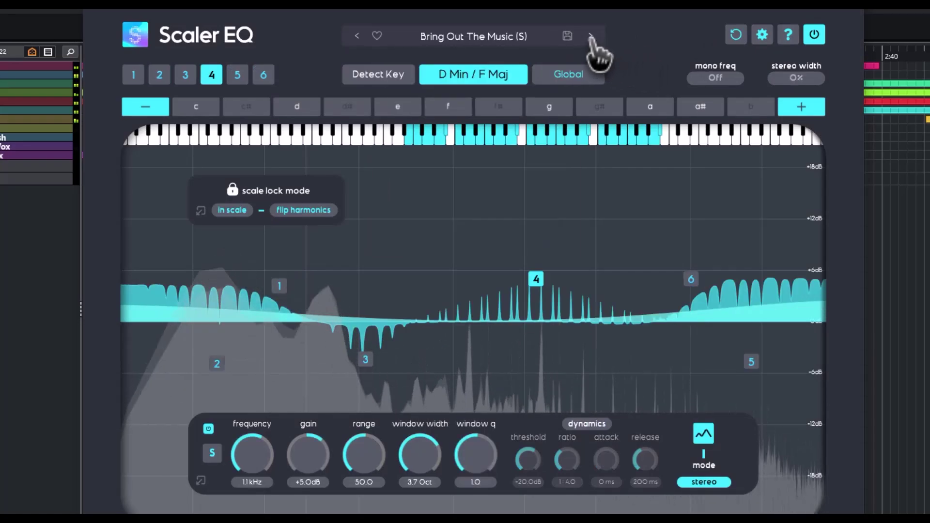
left_click(590, 36)
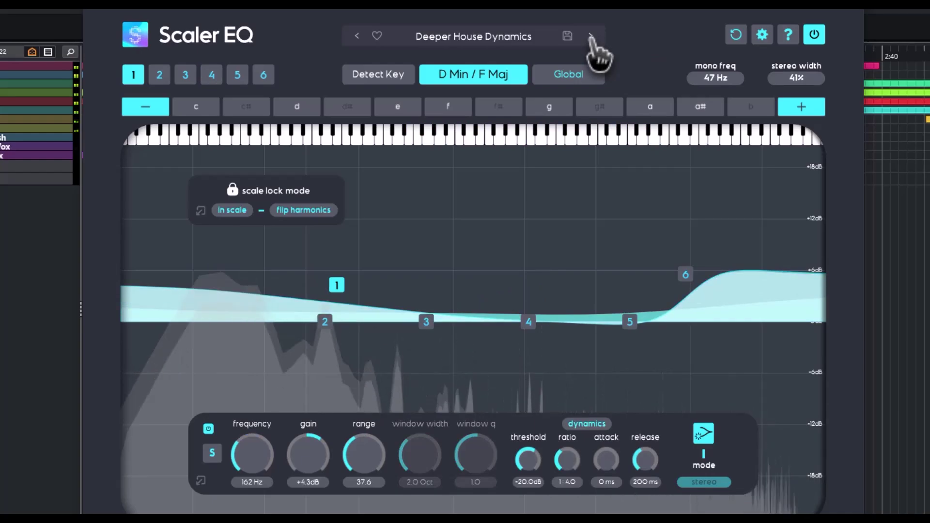
left_click(590, 36)
left_click(590, 37)
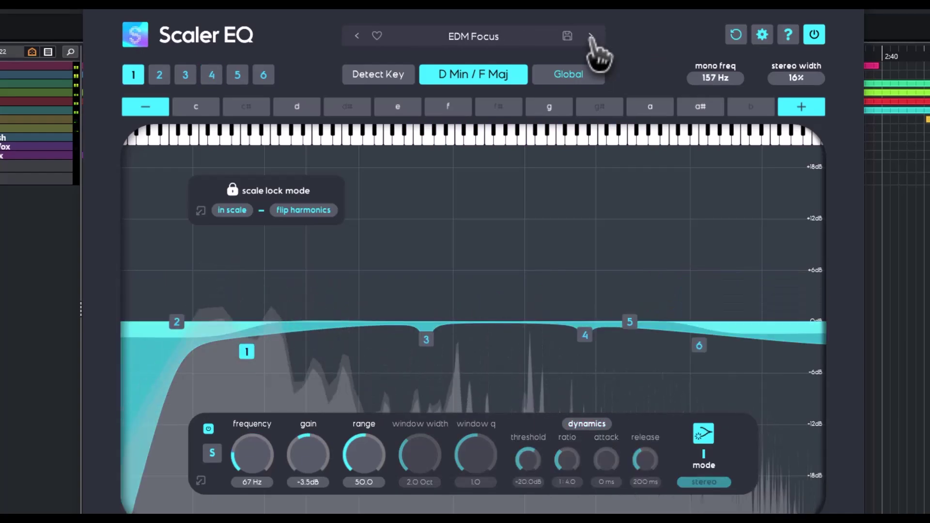
left_click(590, 36)
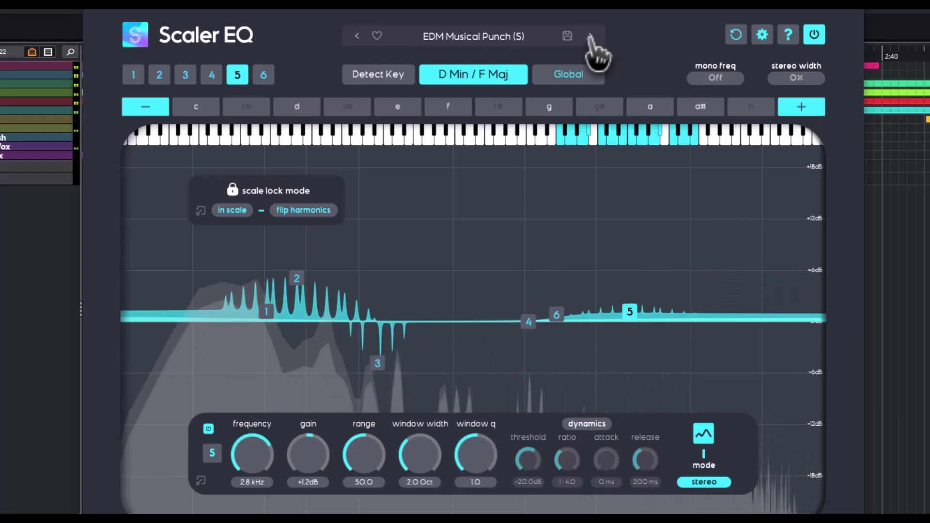
left_click(590, 37)
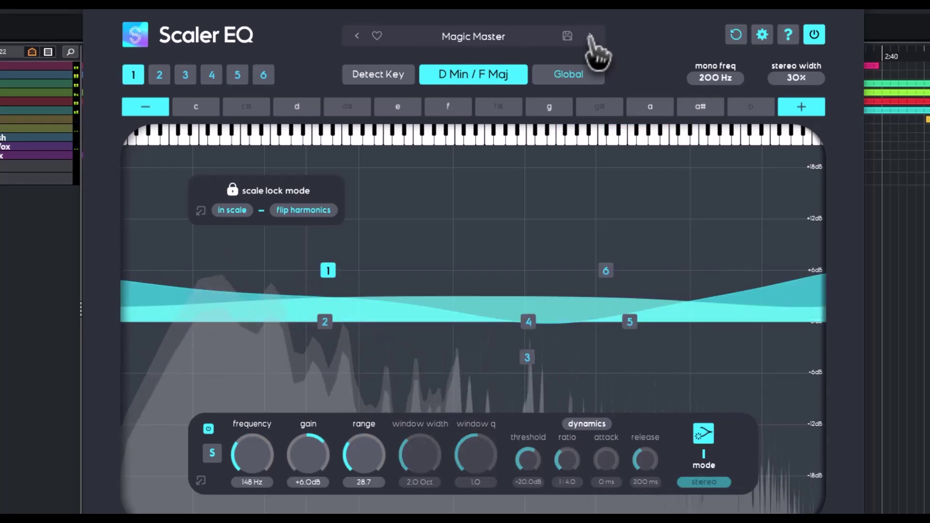
left_click(590, 36)
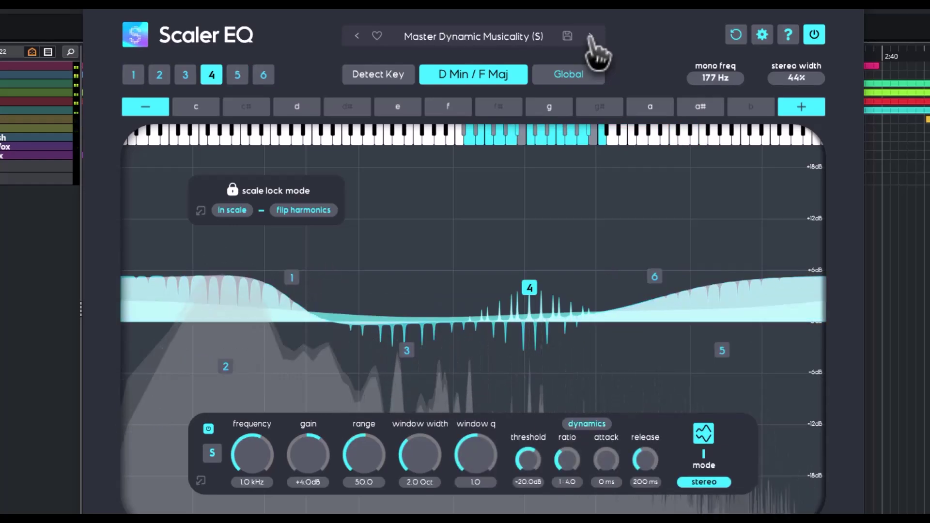
left_click(590, 36)
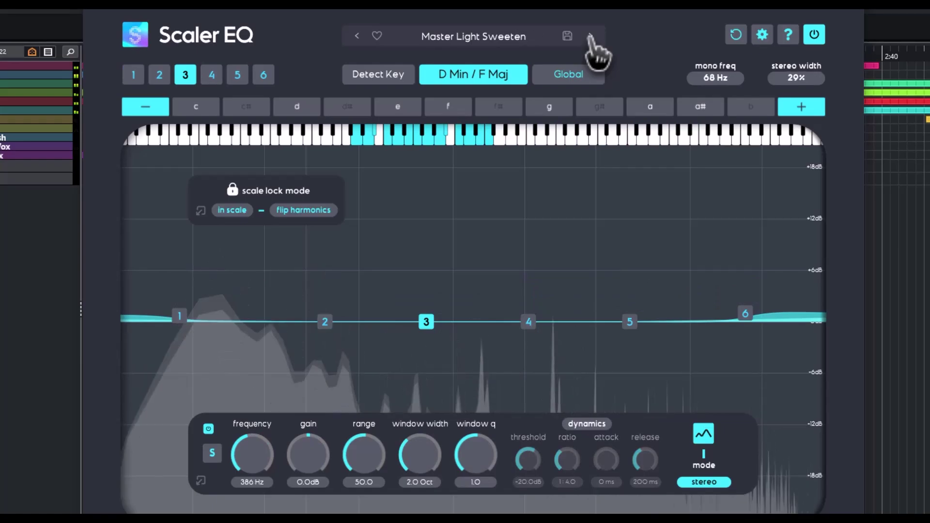
left_click(590, 36)
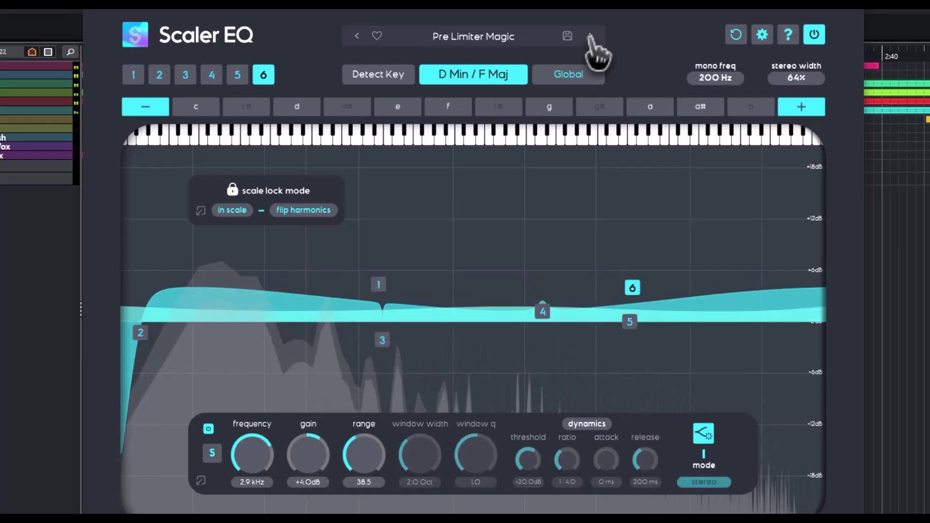
left_click(590, 37)
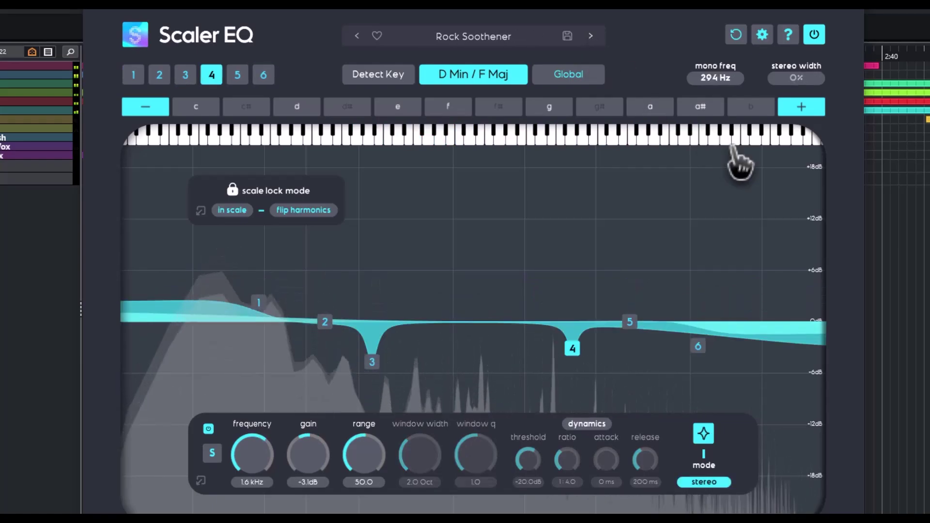
Set the stereo width to 53% and the mono frequency to 237 Hz, and view the Master preset list without changing the preset.
left_click_drag(797, 76, 799, 49)
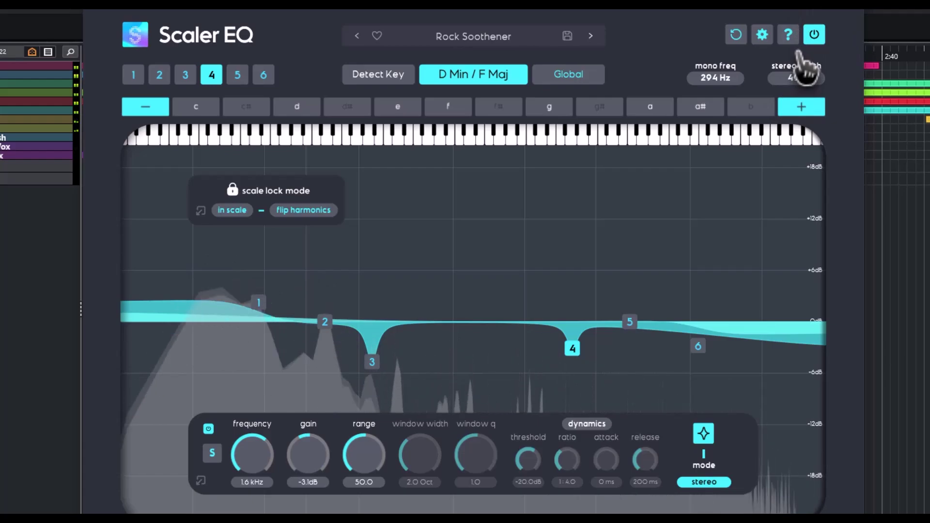
left_click_drag(717, 78, 719, 83)
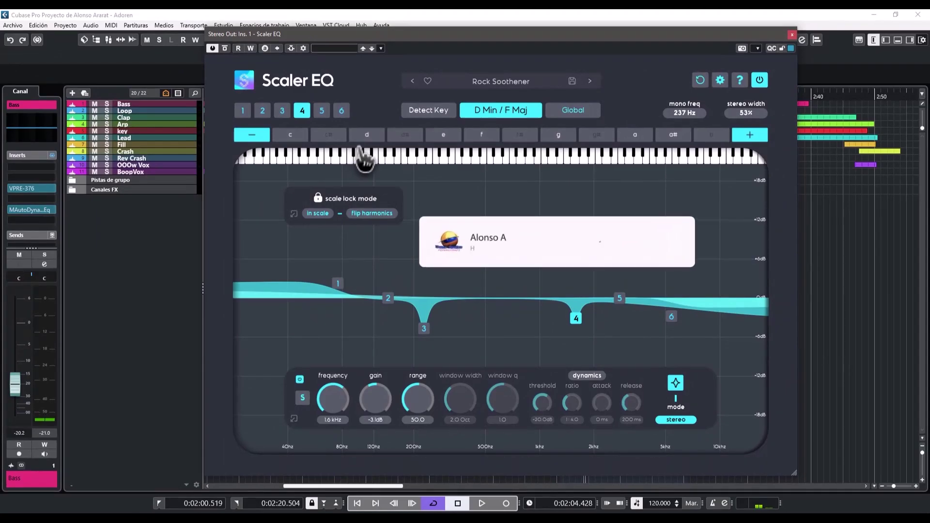
left_click(515, 85)
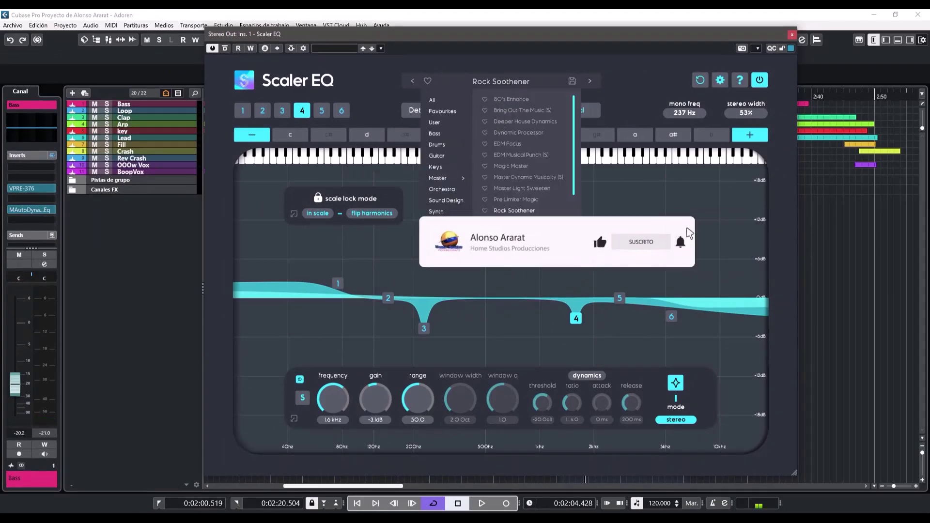
key("Escape")
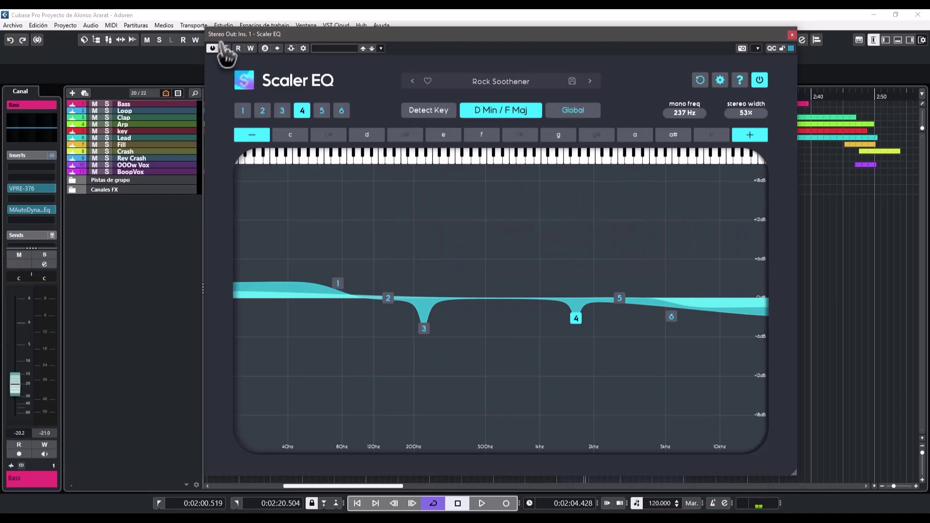
Reposition the plugin window over the project and reset the EQ to its Default Preset.
left_click_drag(204, 29, 353, 128)
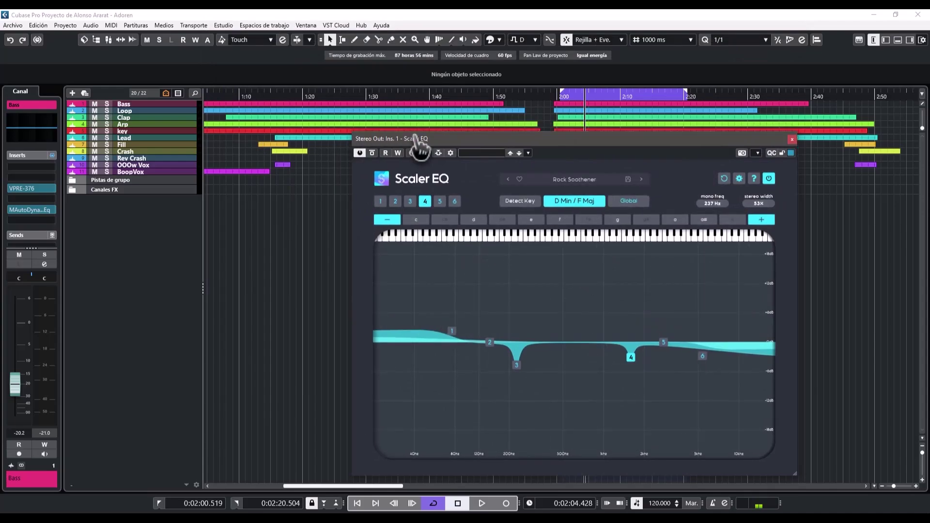
left_click_drag(420, 149, 286, 83)
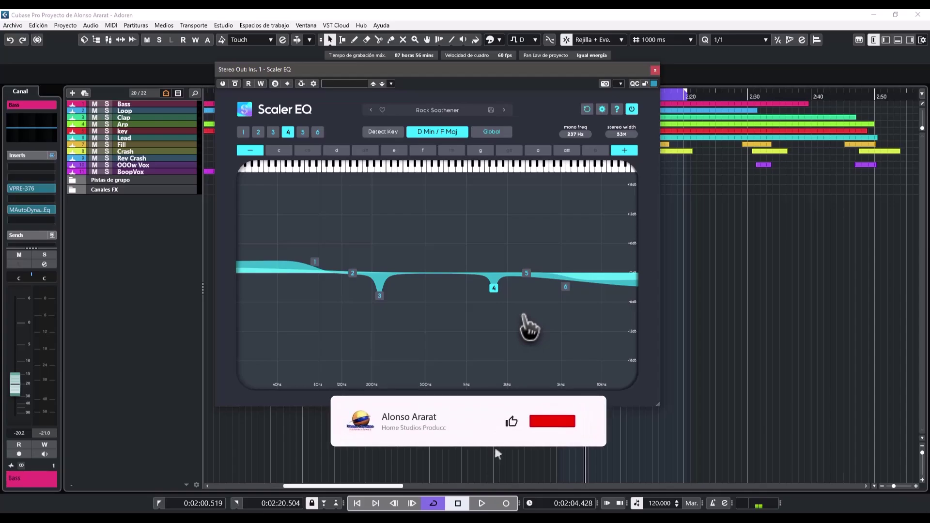
left_click(587, 109)
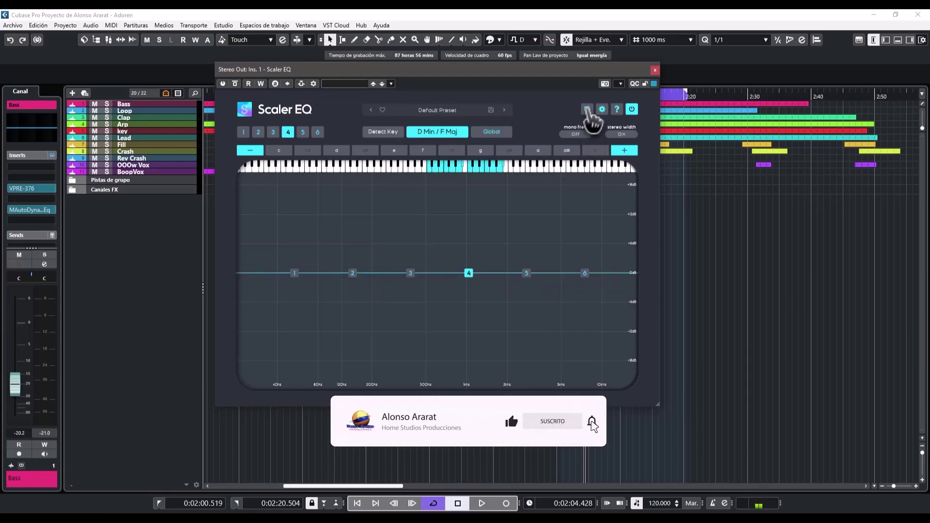
mouse_move(510, 312)
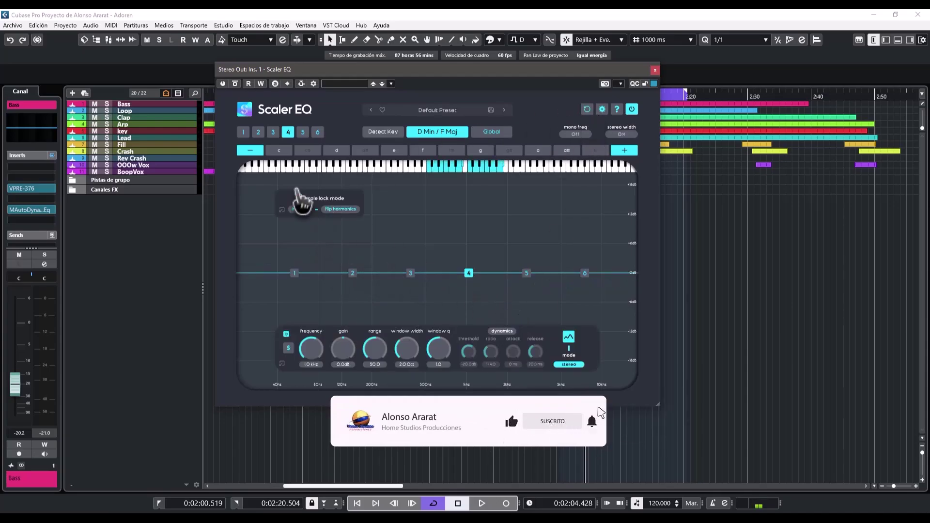